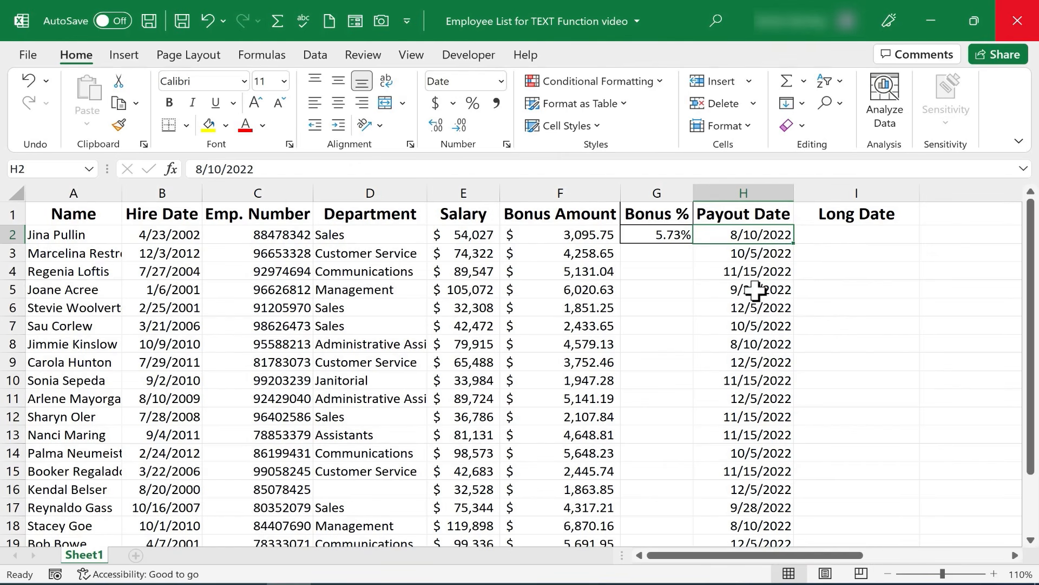
Enter the formula =TEXT(H2,"mmmm d, yyyy") in cell I2 of the Long Date column and check its syntax
click(821, 240)
double_click(823, 245)
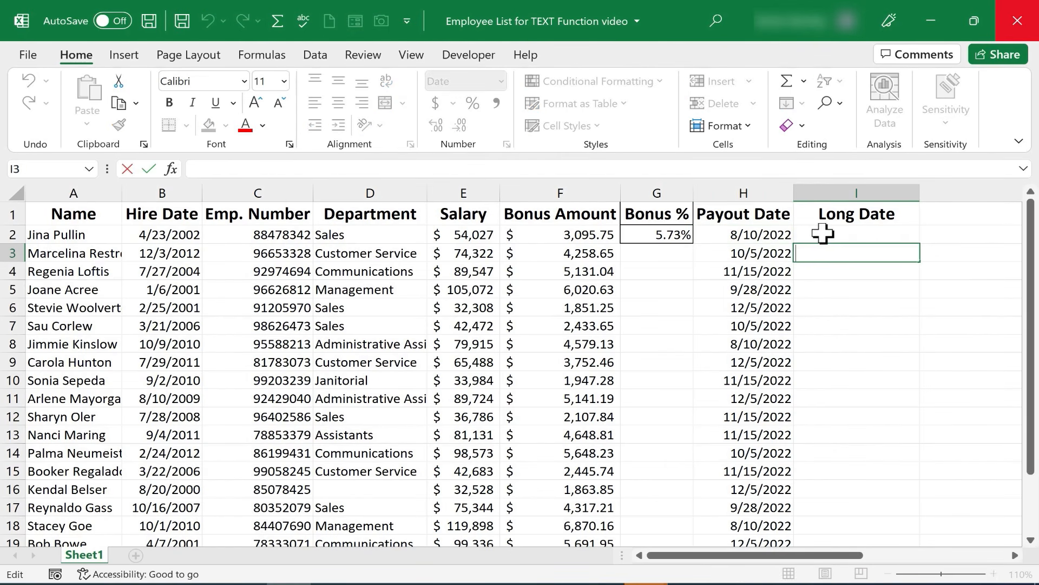
click(830, 233)
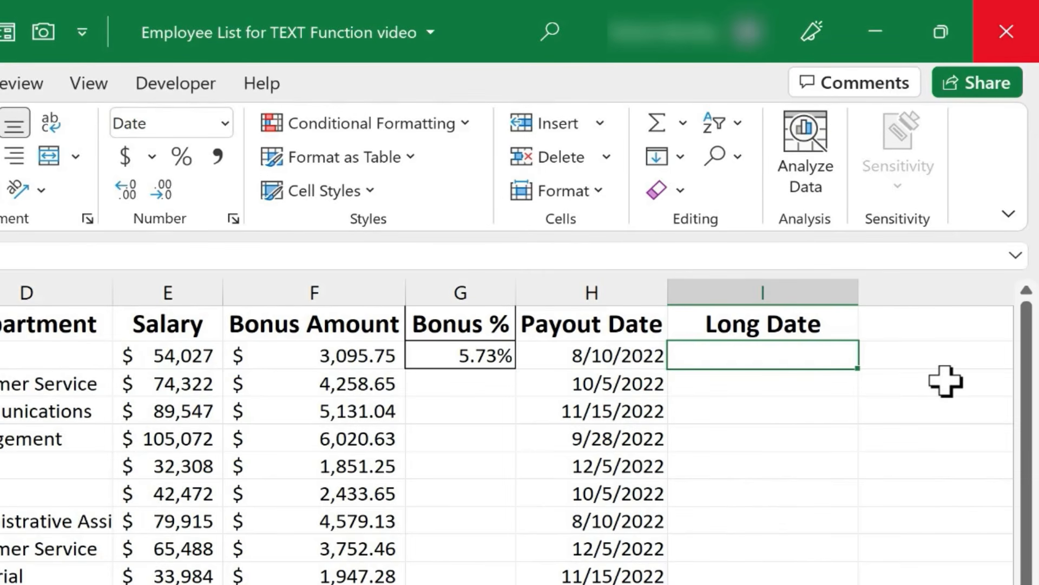
text(=text()
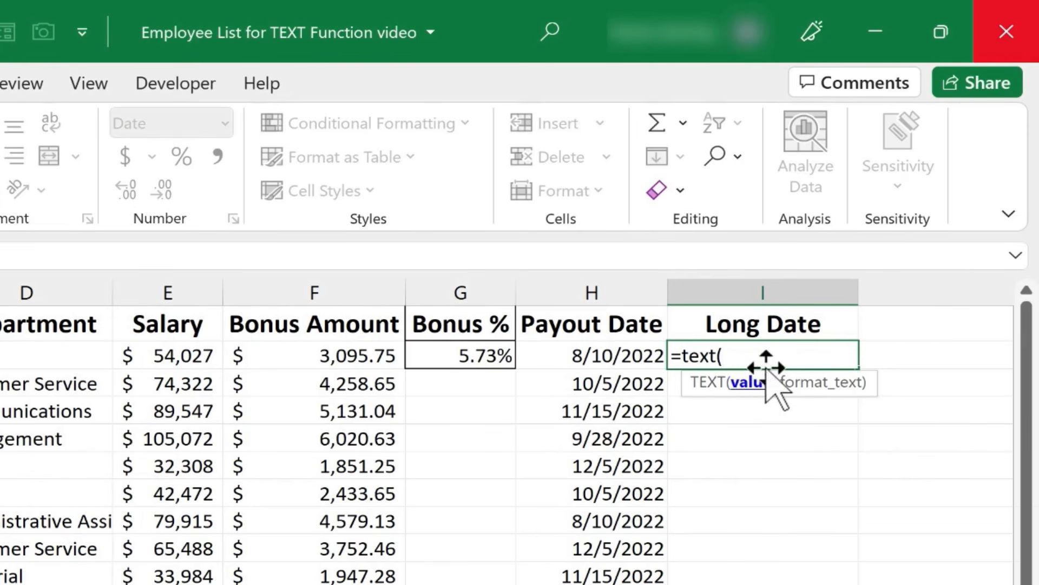
click(610, 358)
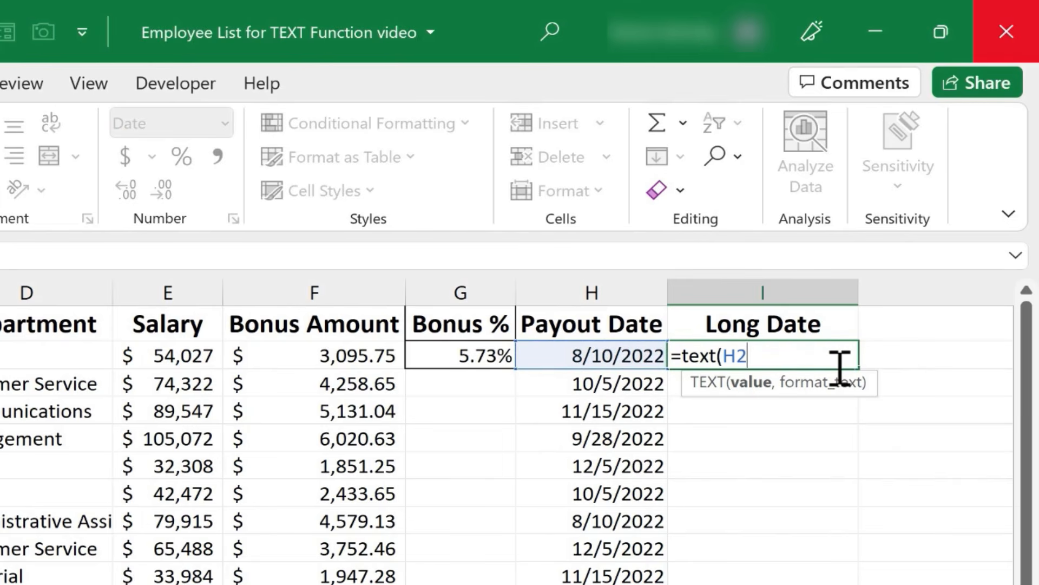
text(,)
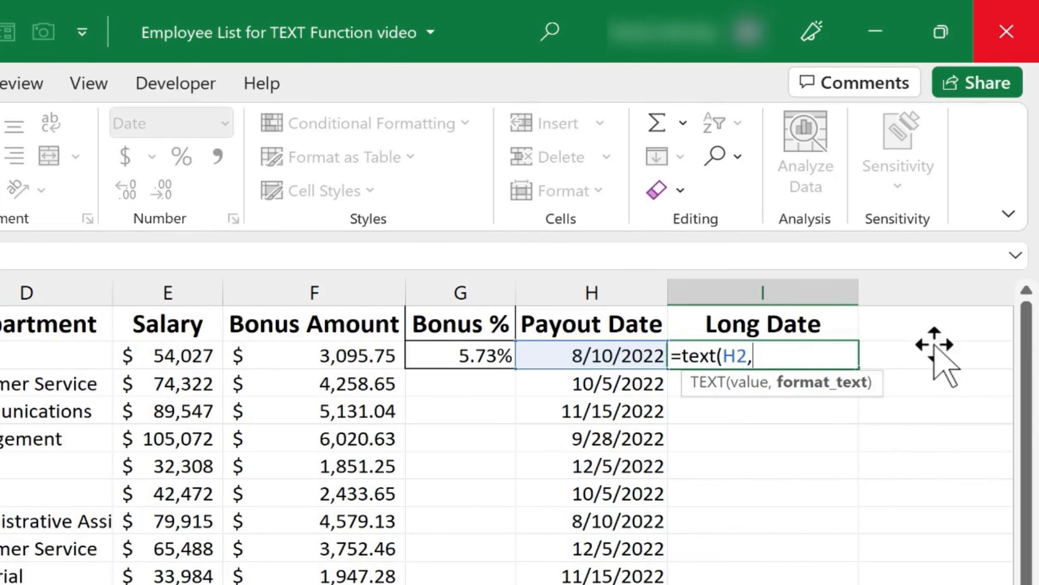
text("mmmm)
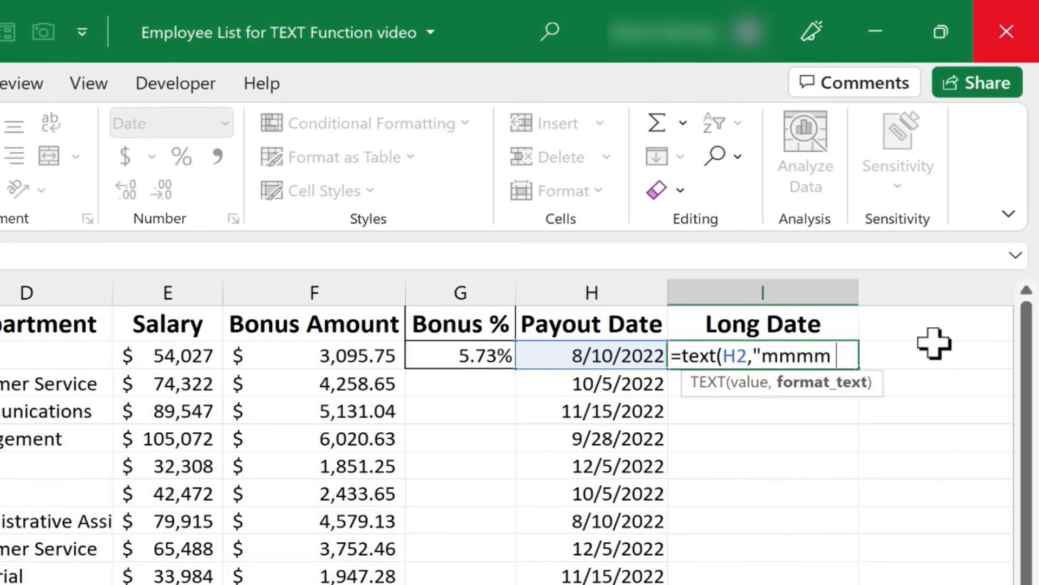
text( d, yyyy")
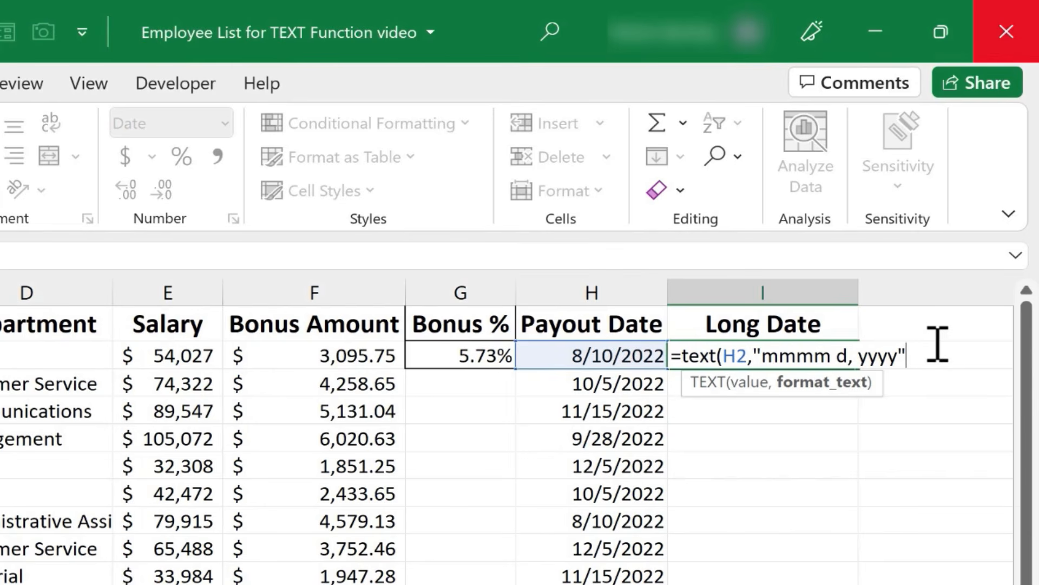
text())
key(Return)
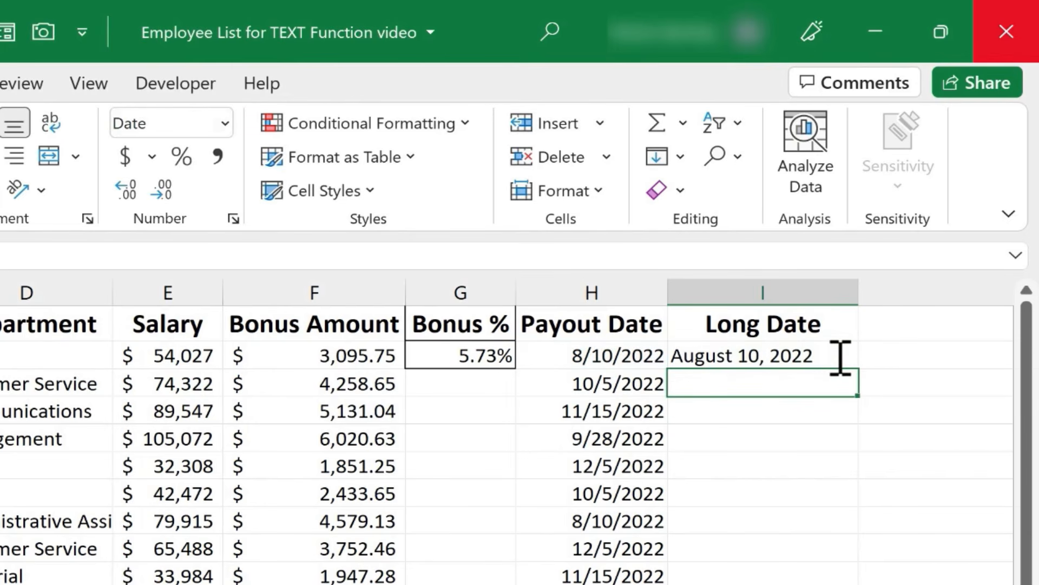
key(Up)
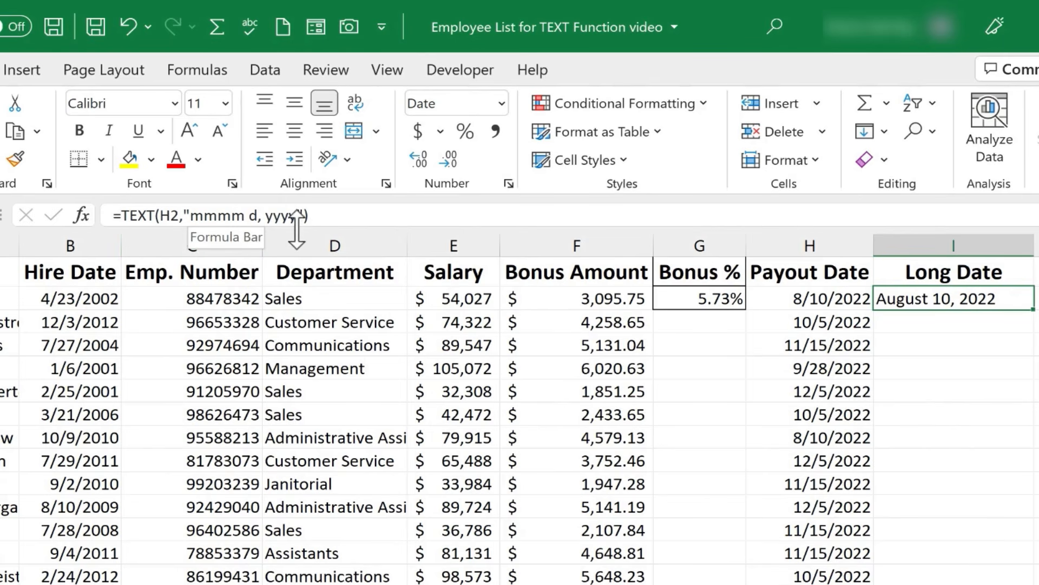
click(260, 216)
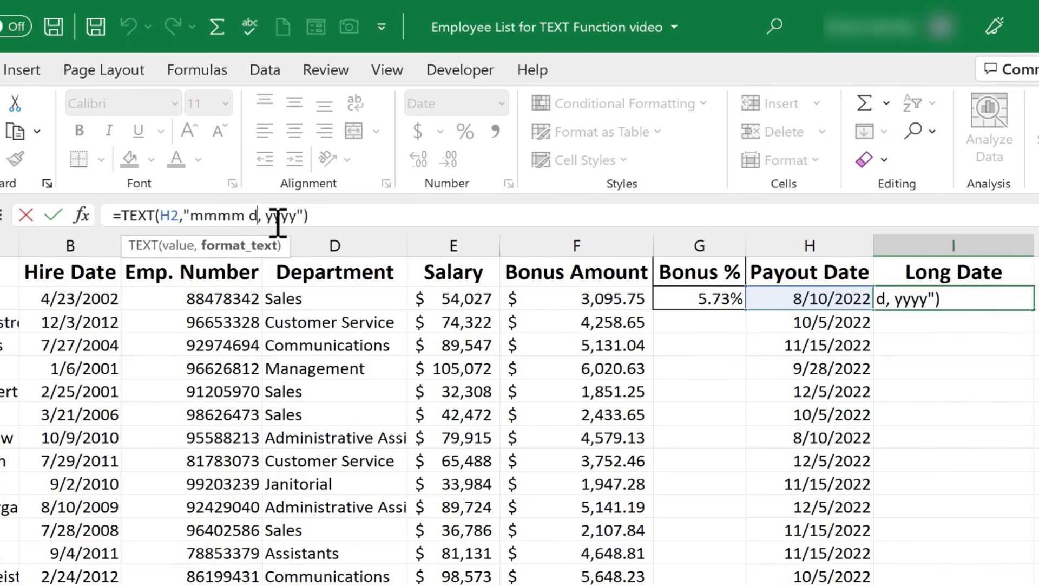
key(ctrl+Return)
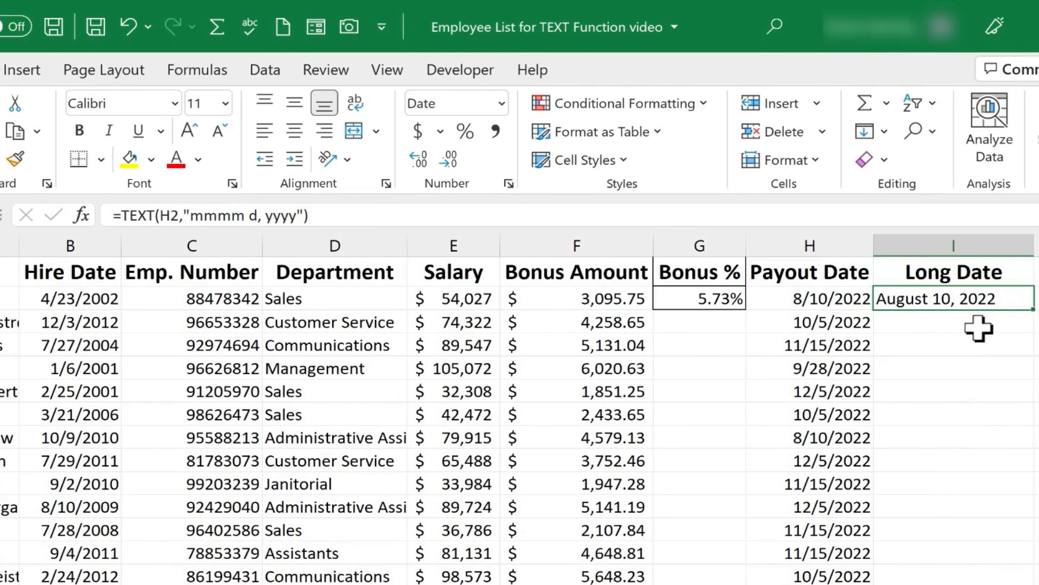
Fill the I2 date formula down the Long Date column through row 23 and check several copied cells
click(894, 318)
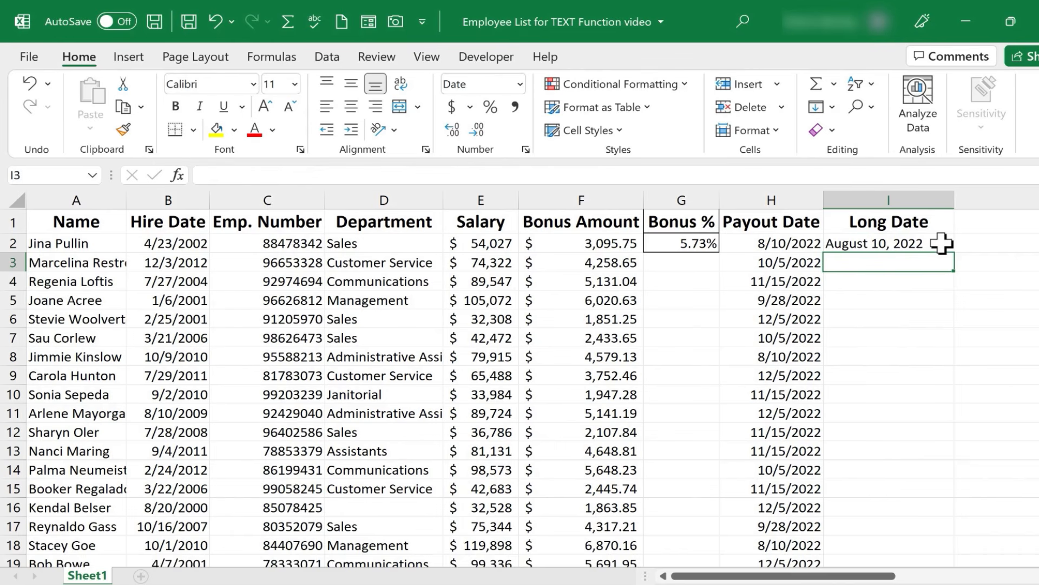
click(942, 244)
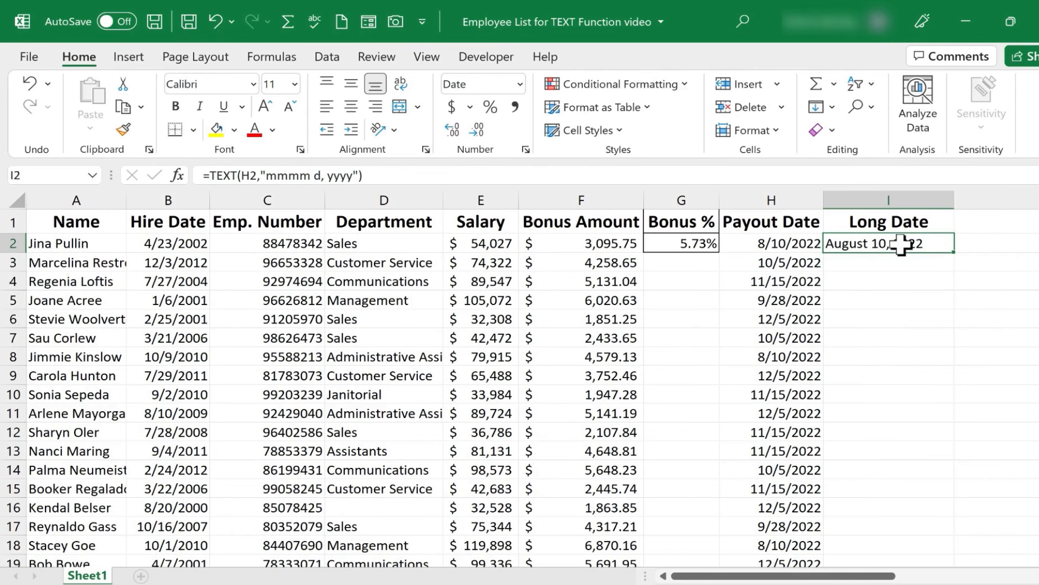
double_click(955, 252)
scroll(920, 347, down, 2)
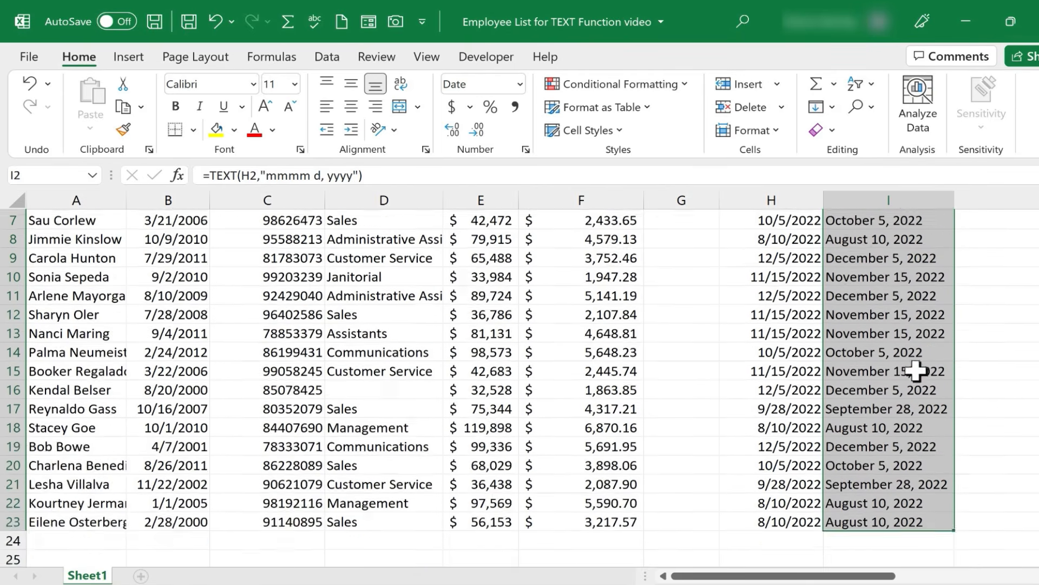
scroll(917, 374, down, 4)
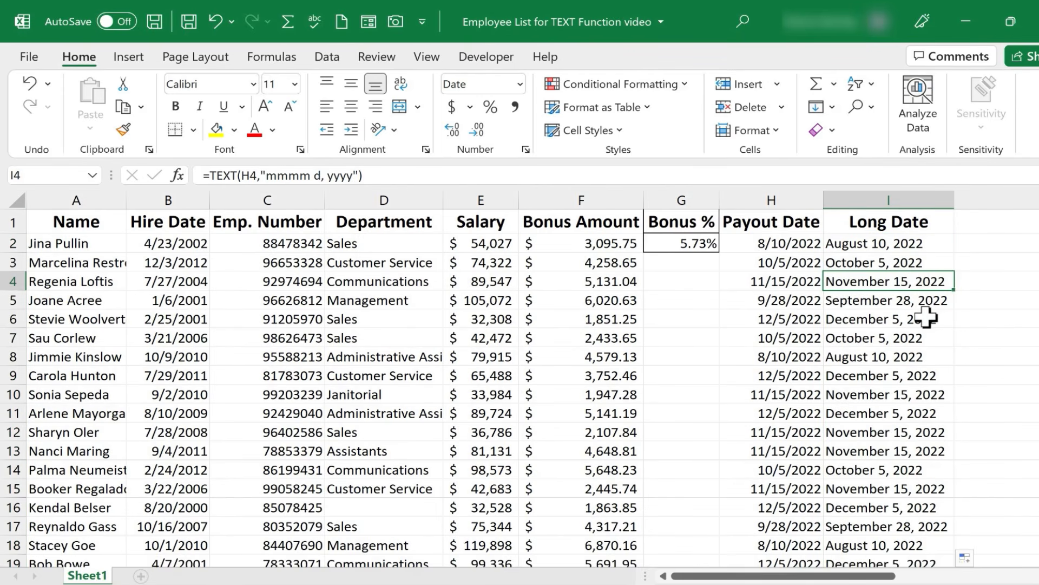
click(928, 317)
click(943, 246)
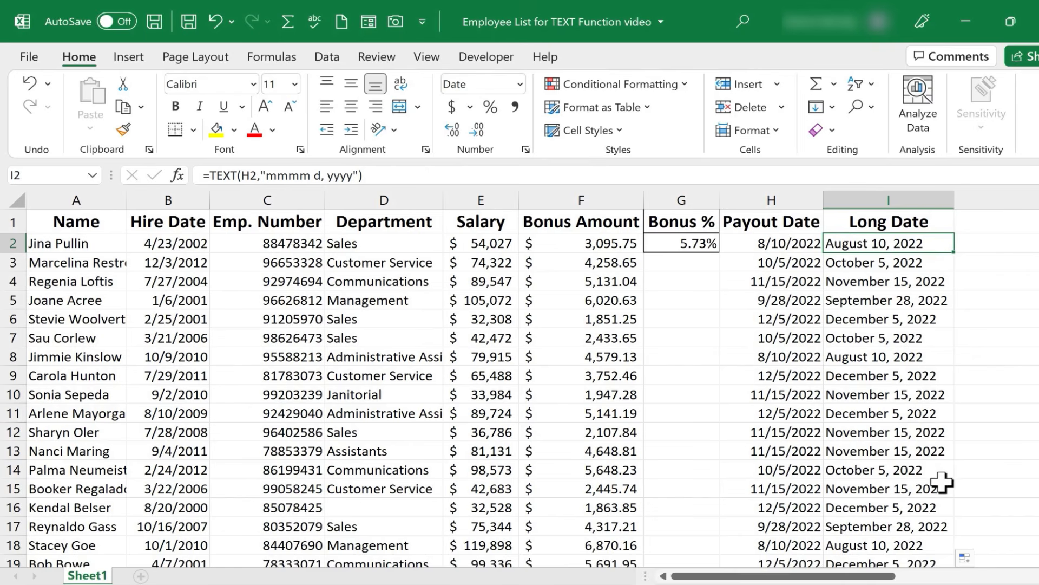
click(921, 281)
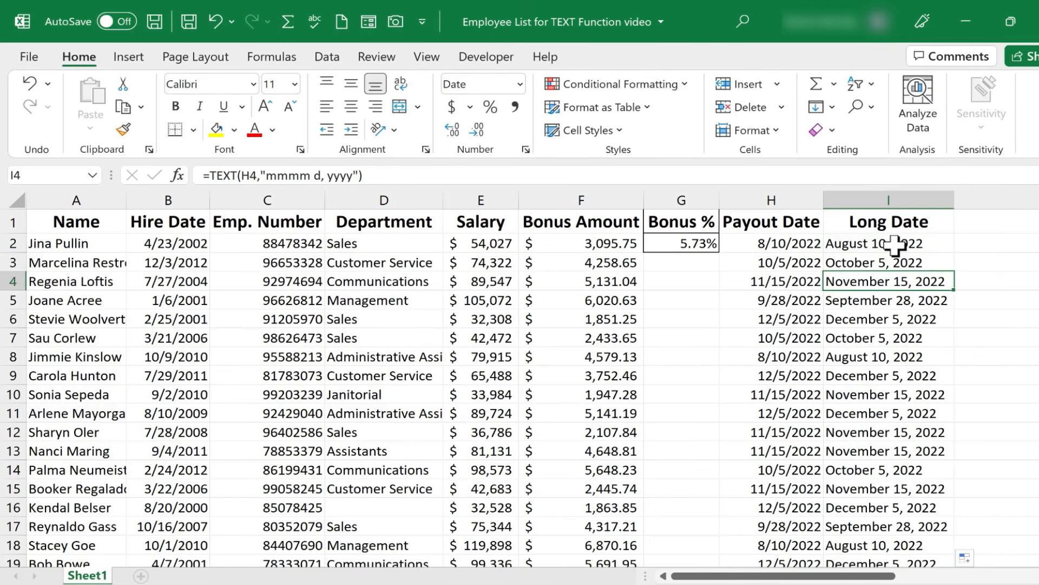
Change the formula in I2 to =TEXT(H2,"mmmm d")&"th, "&TEXT(H2,"yyyy")
click(894, 245)
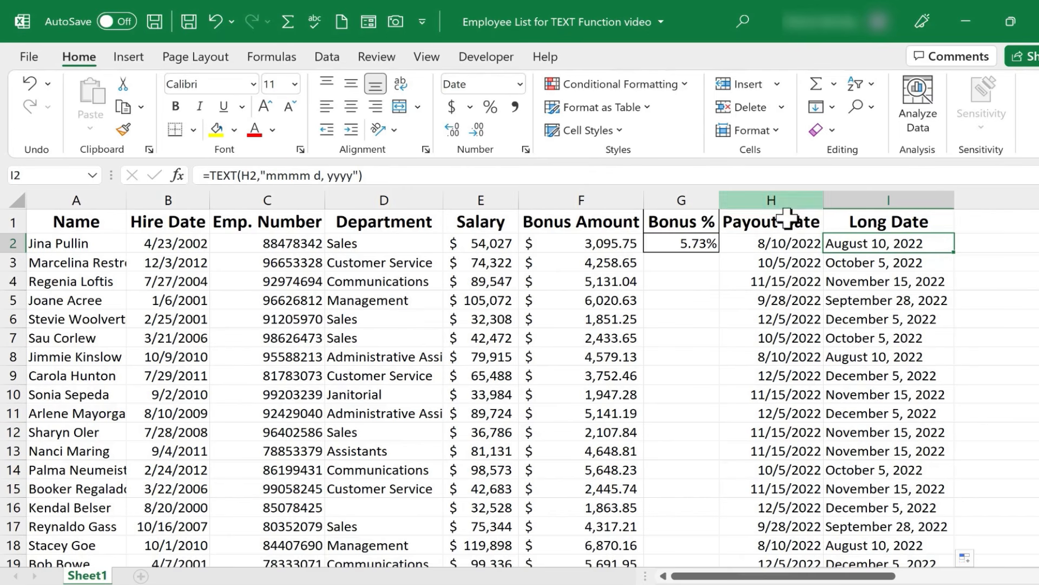
click(372, 176)
drag(371, 177, 333, 175)
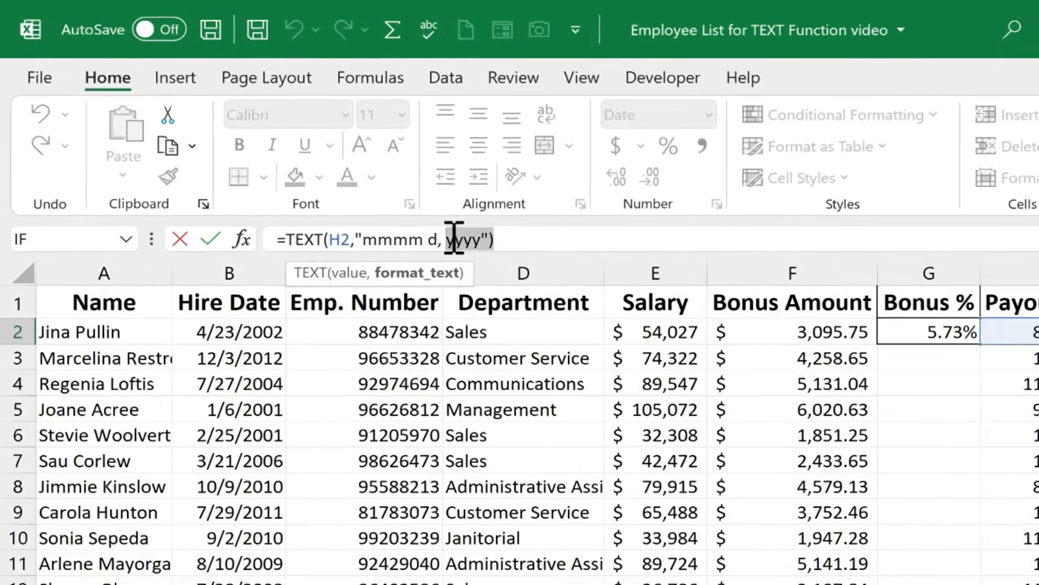
key(BackSpace)
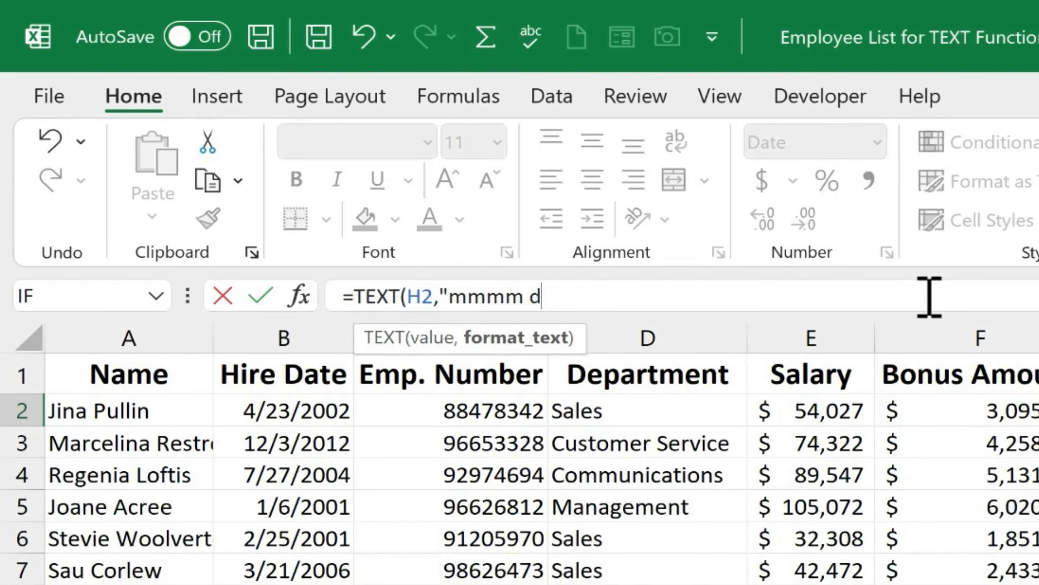
text("))
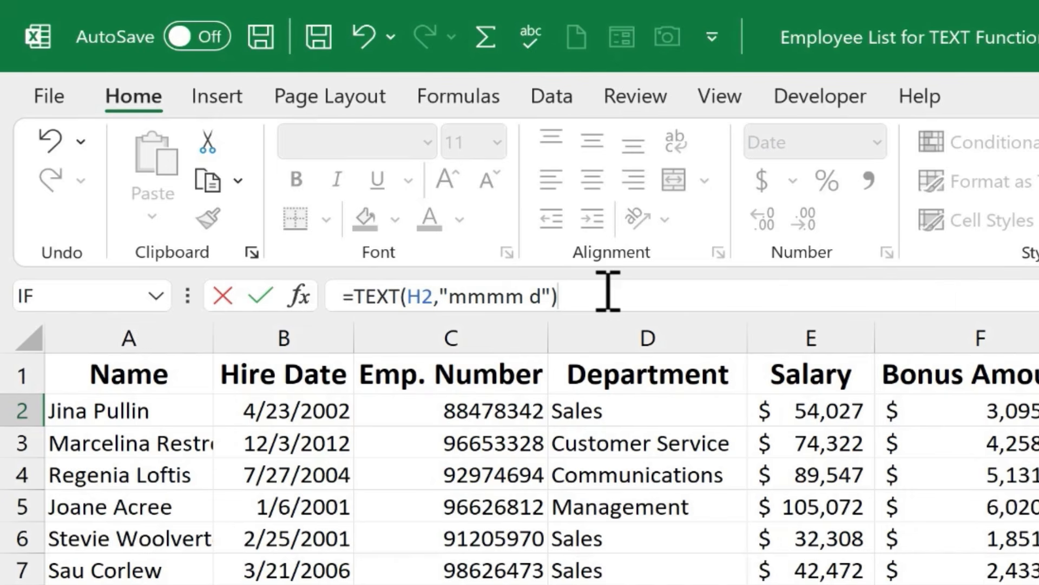
text(&"th, )
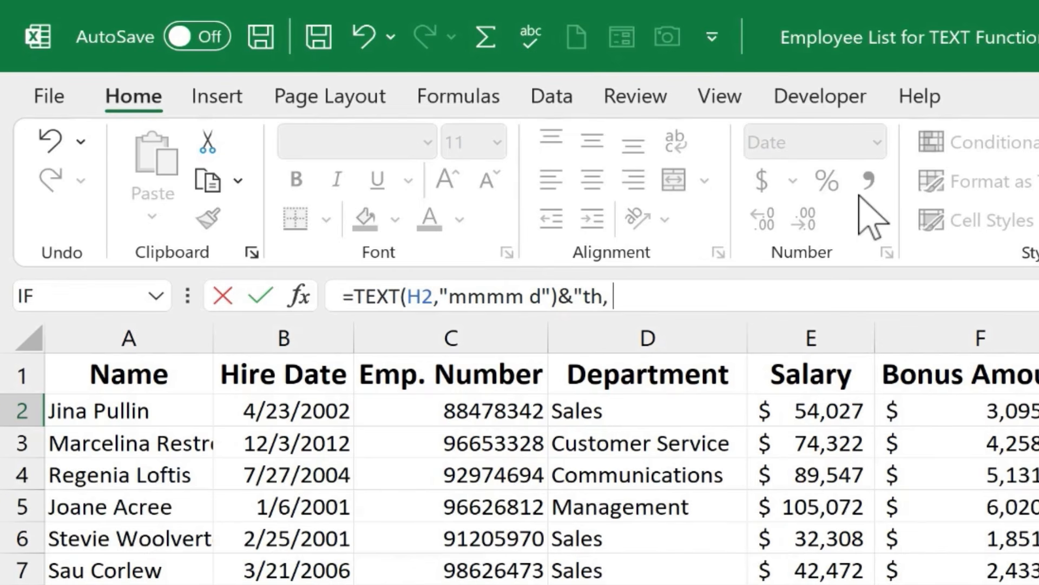
text("&text()
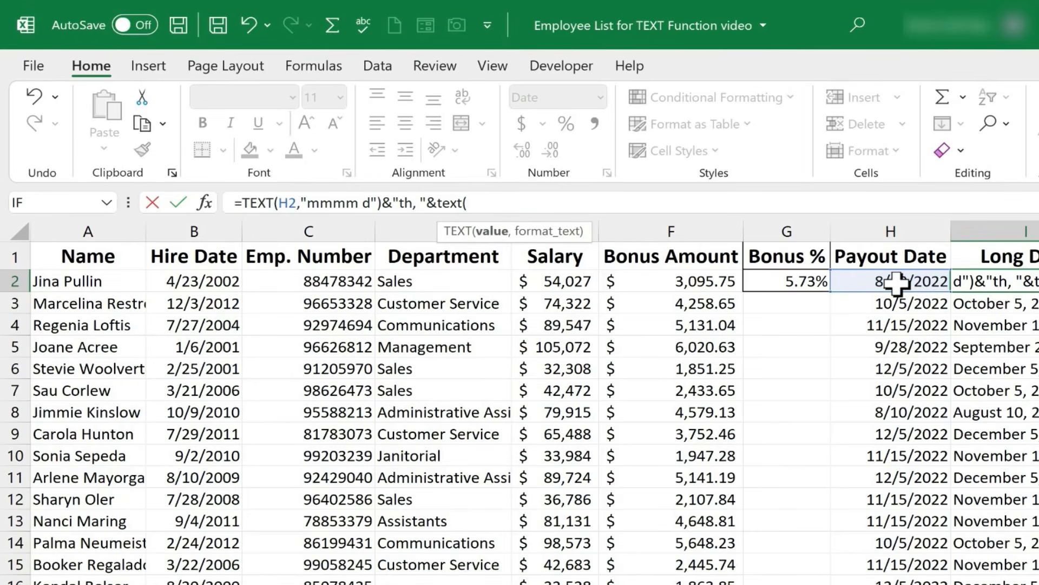
click(896, 281)
text(,)
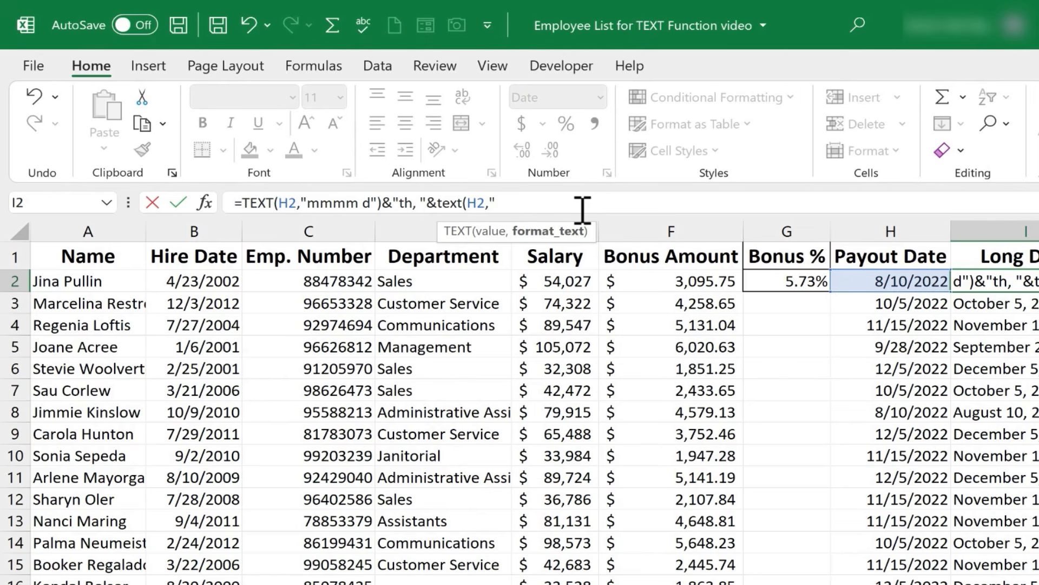
text("yyyy)
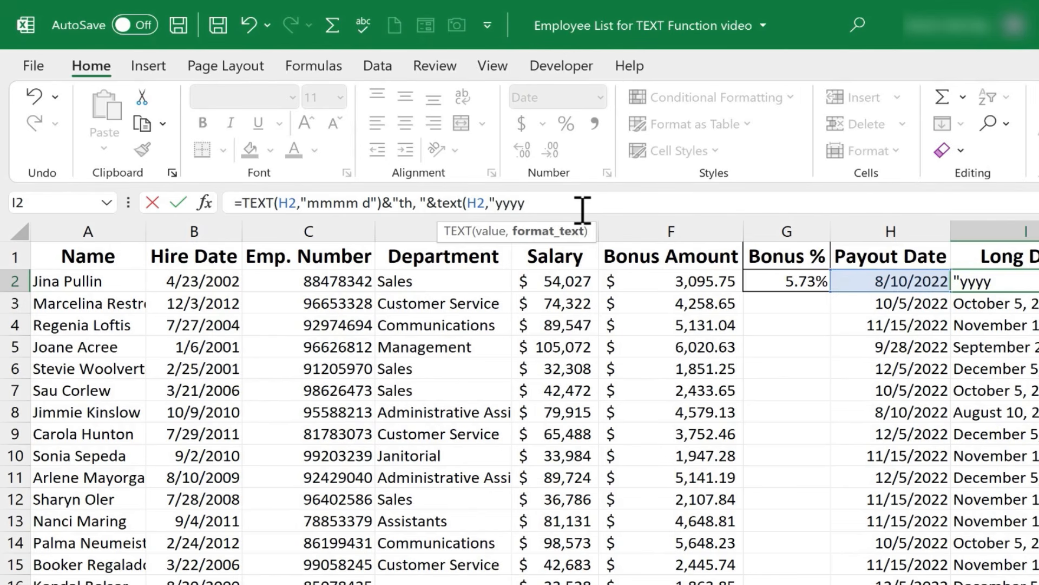
text("))
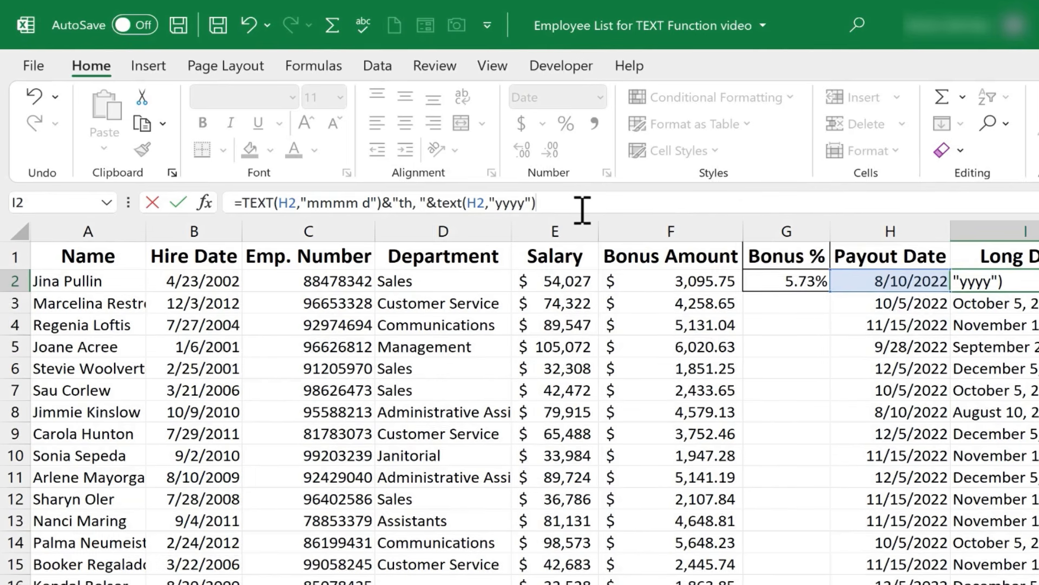
key(Return)
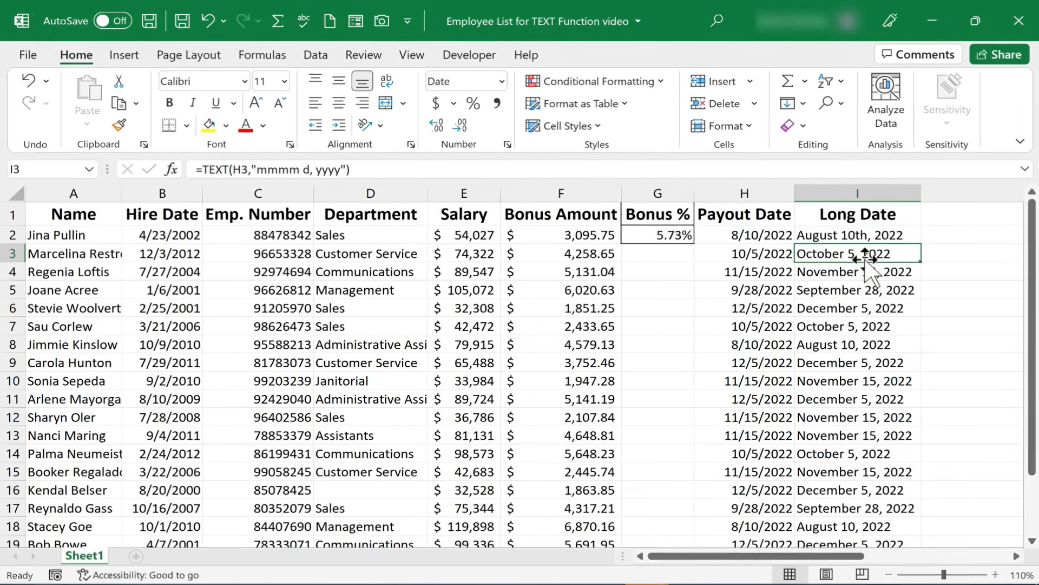
Fill the revised I2 formula with the "th" suffix down the Long Date column and review its arguments
click(891, 251)
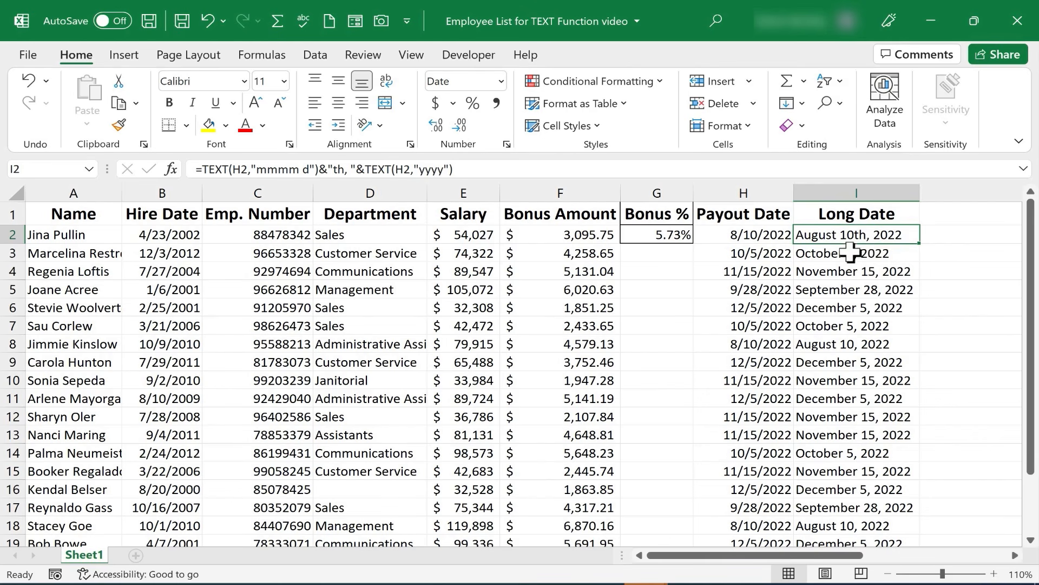
double_click(924, 244)
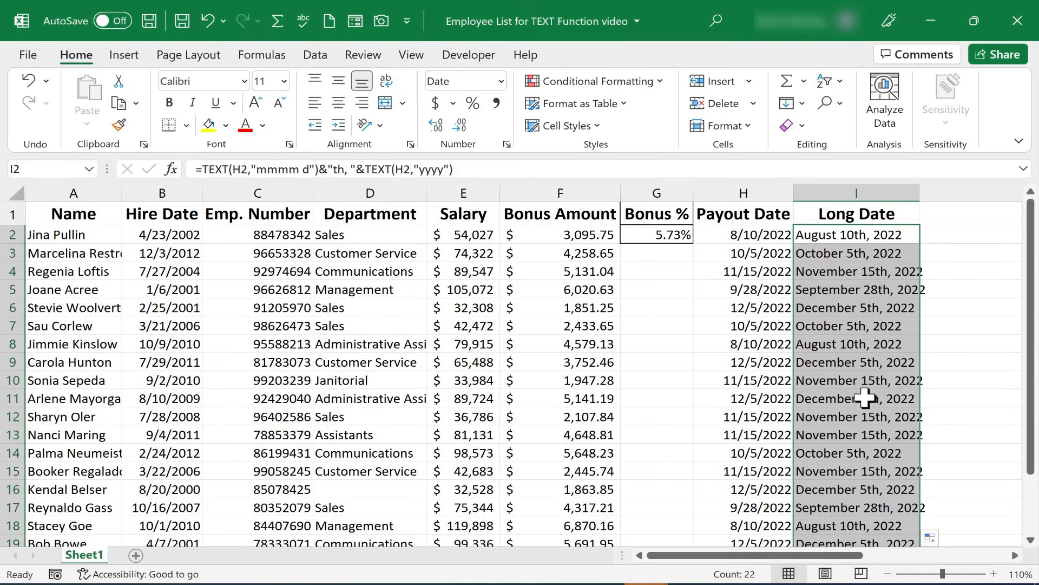
scroll(861, 399, down, 1)
scroll(861, 399, up, 1)
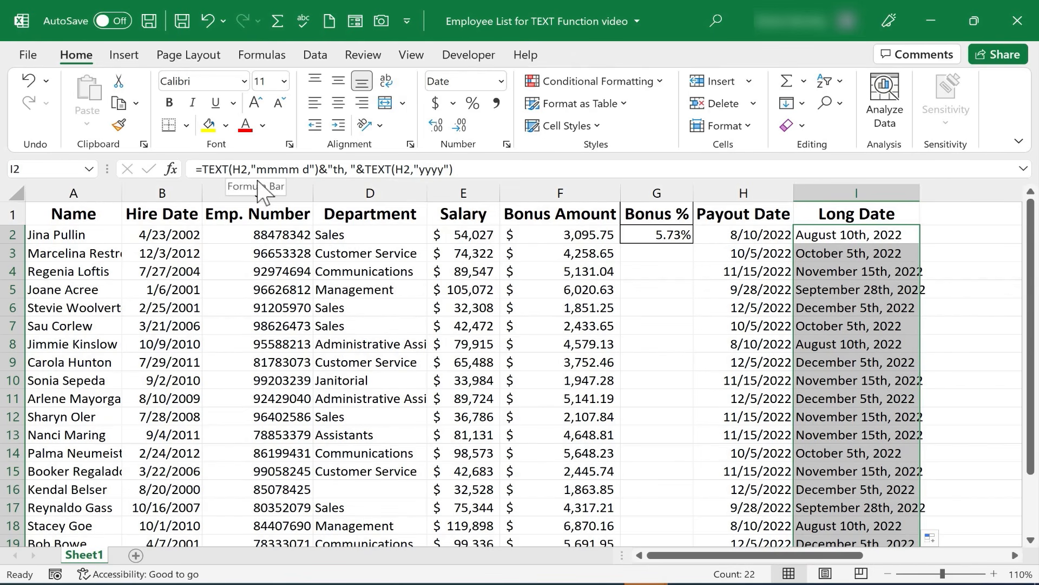
click(243, 169)
double_click(243, 169)
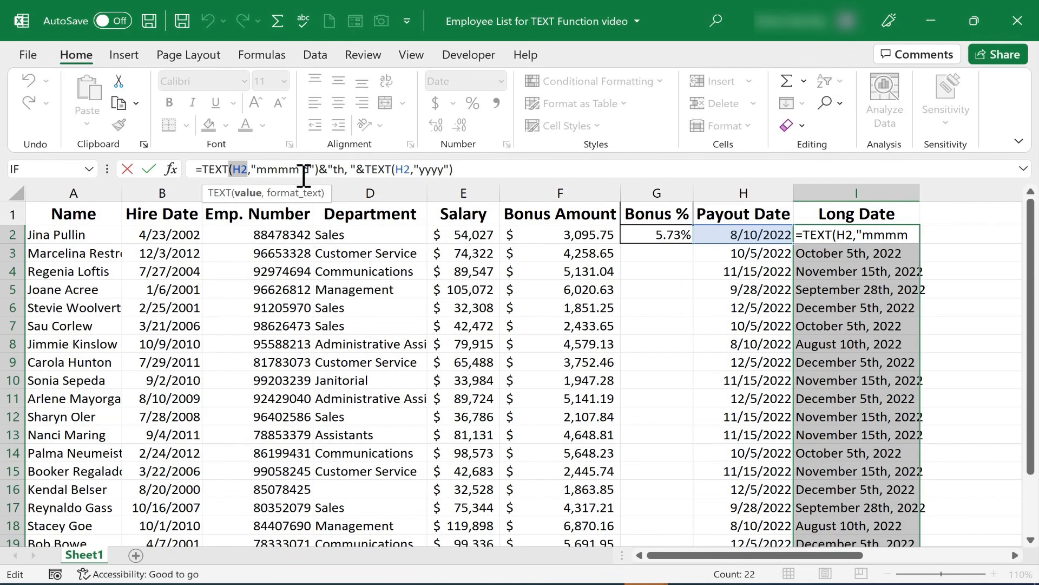
click(262, 170)
click(262, 170)
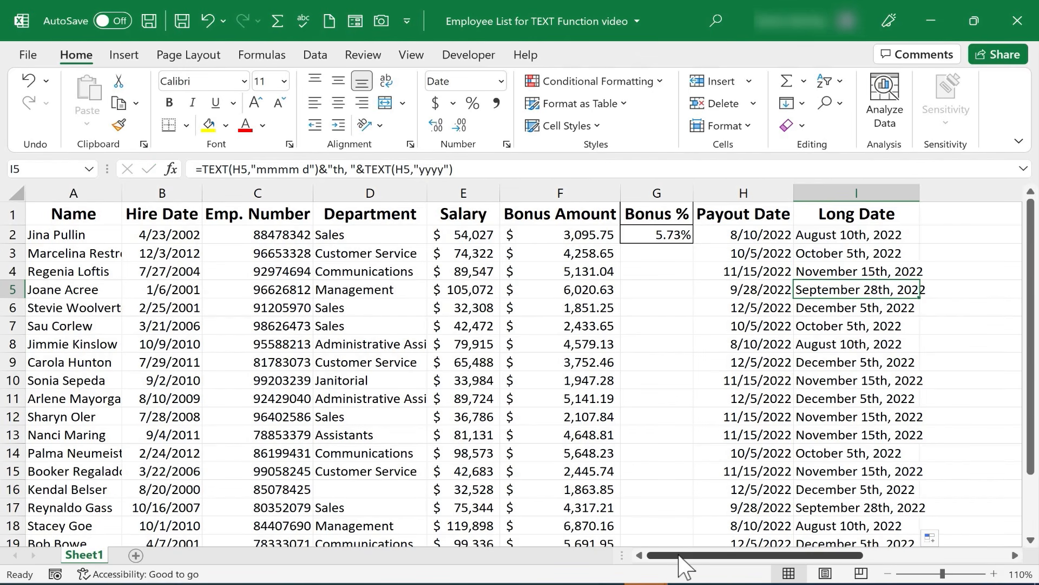
Widen the Long Date column to fit its longest date
drag(679, 556, 778, 553)
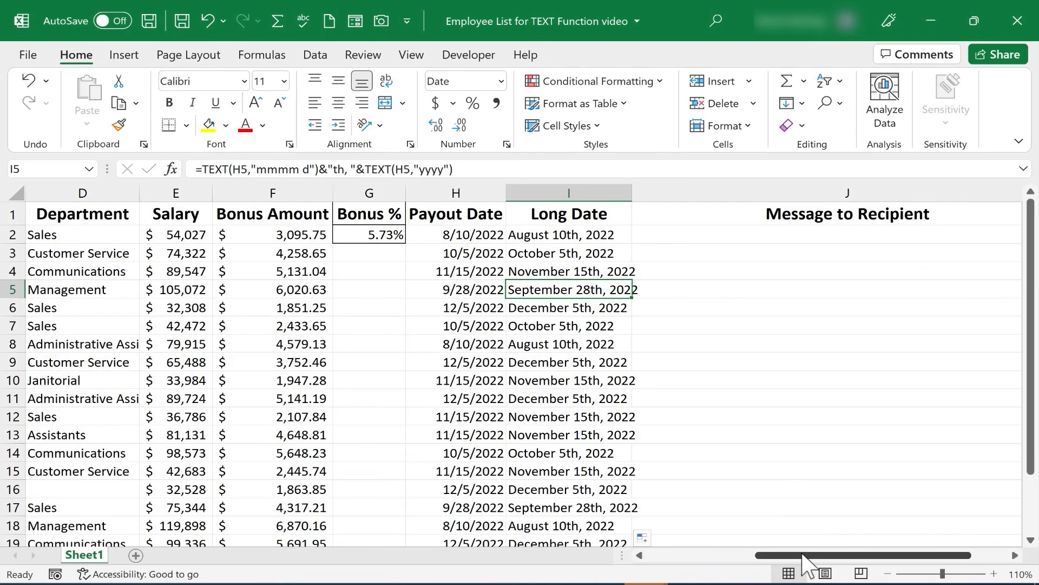
mouse_move(804, 553)
mouse_down()
mouse_move(534, 563)
mouse_move(798, 562)
mouse_up()
drag(799, 561, 768, 564)
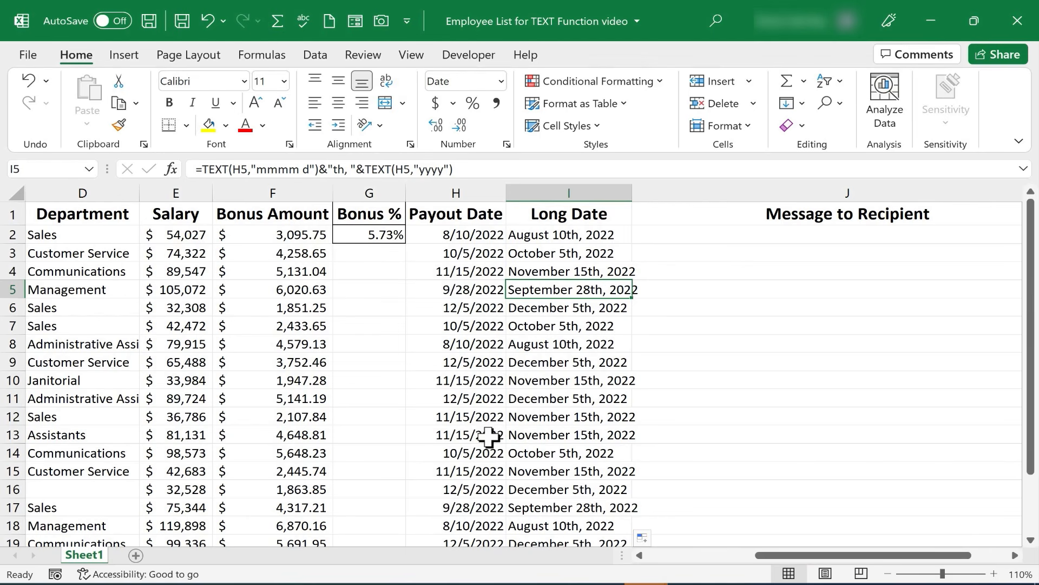
click(628, 192)
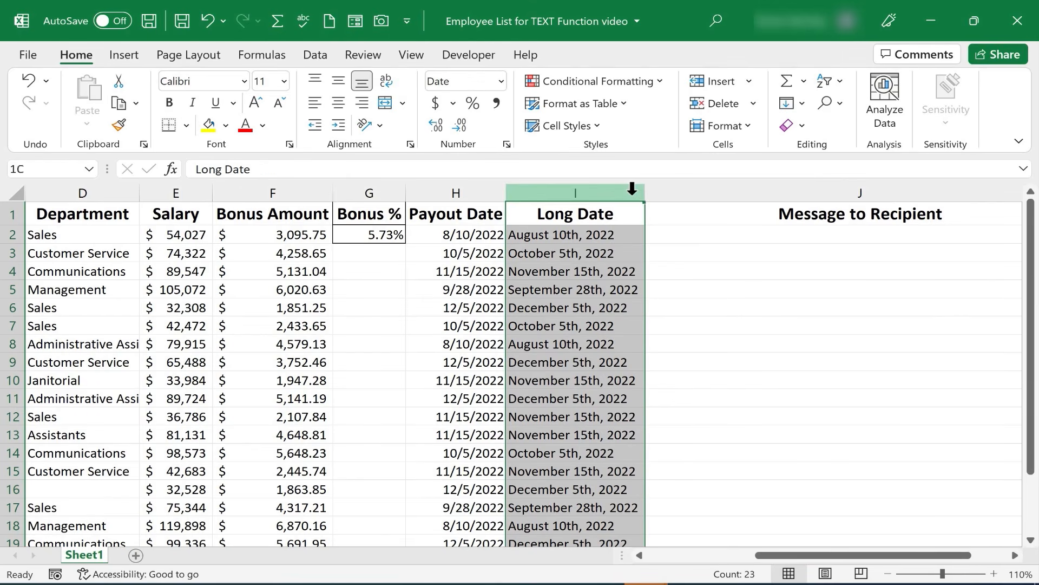
Begin the formula in J2 under Message to Recipient with =A2&", your annual bonus for this year will be "
drag(632, 193, 645, 194)
click(701, 236)
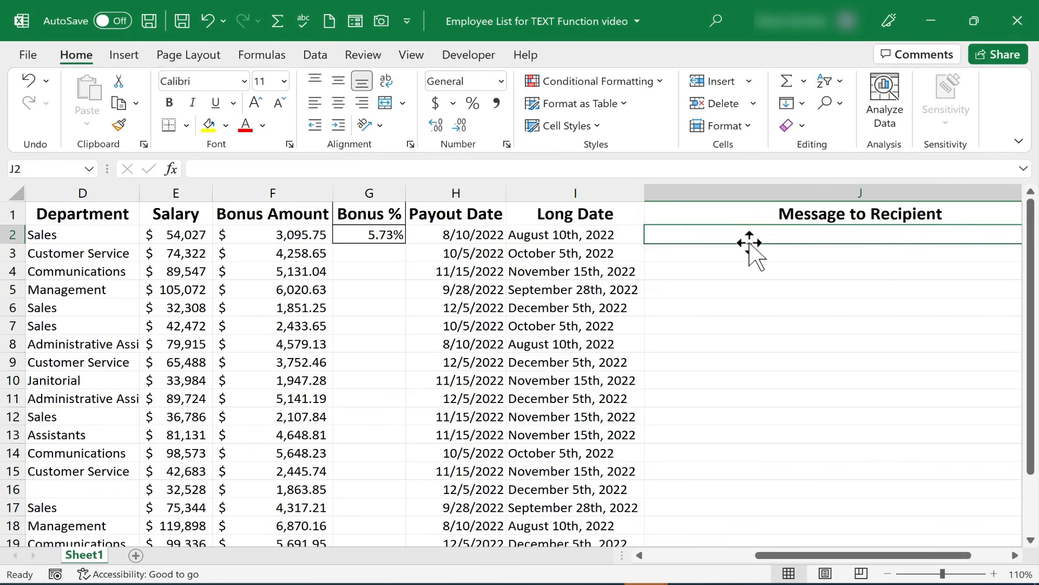
scroll(750, 243, right, 2)
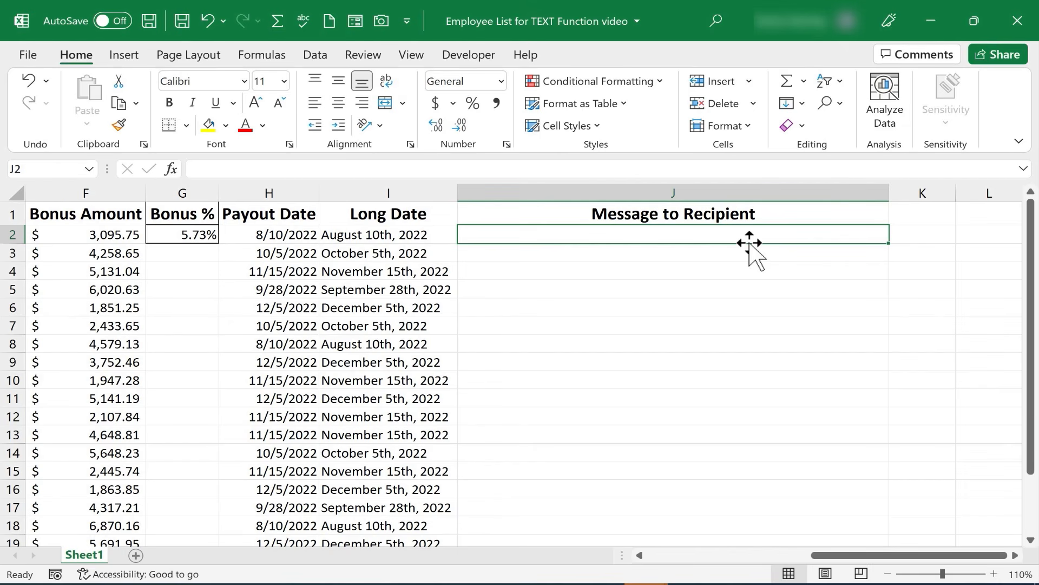
double_click(708, 236)
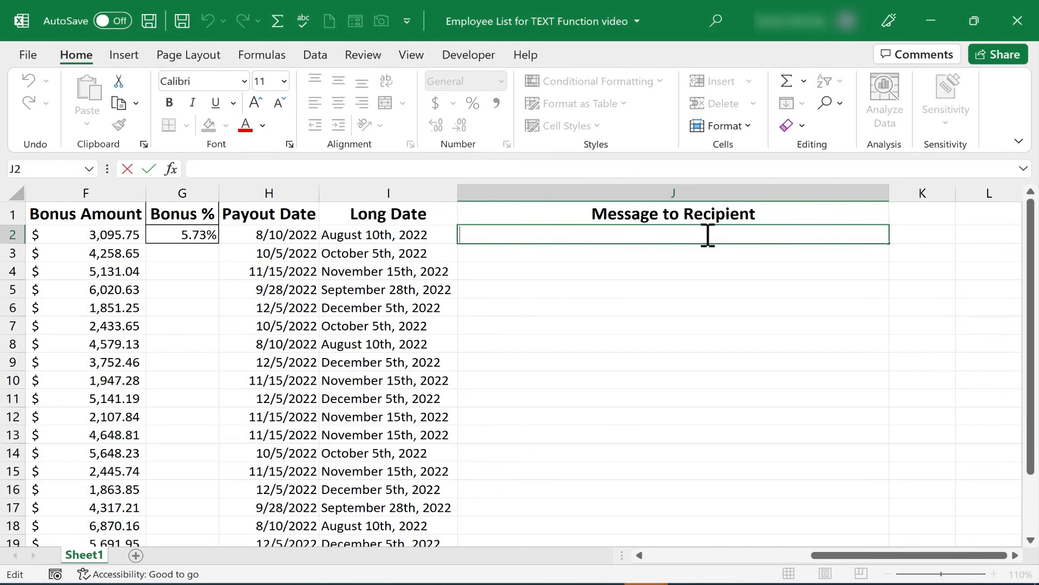
text(=)
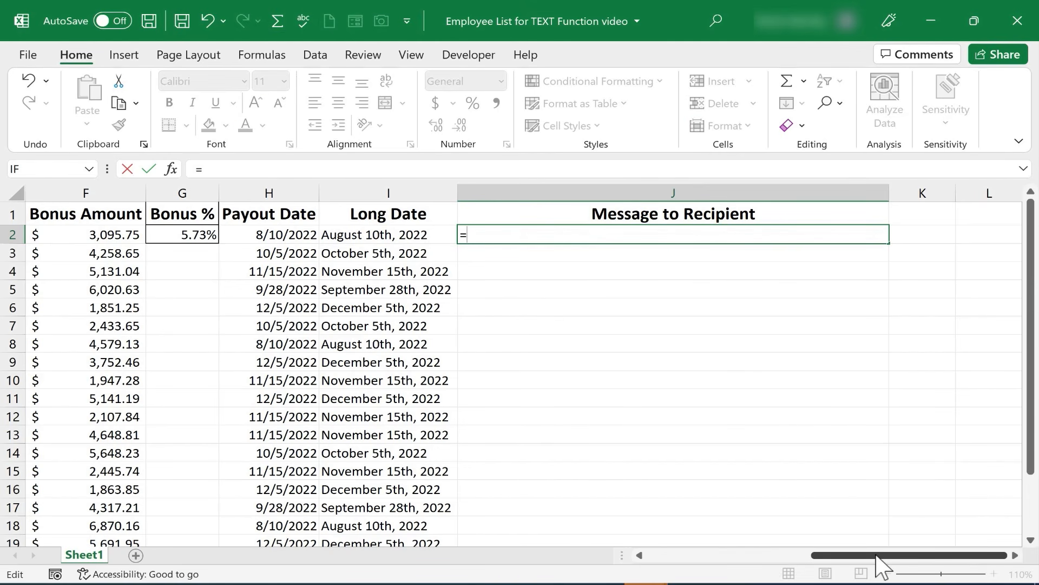
drag(877, 556, 623, 563)
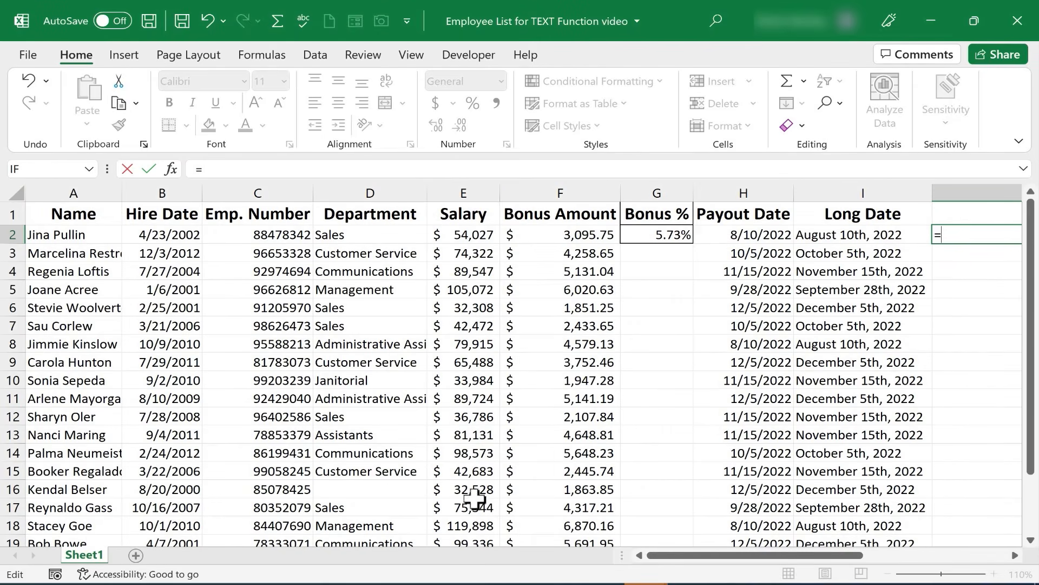
click(63, 234)
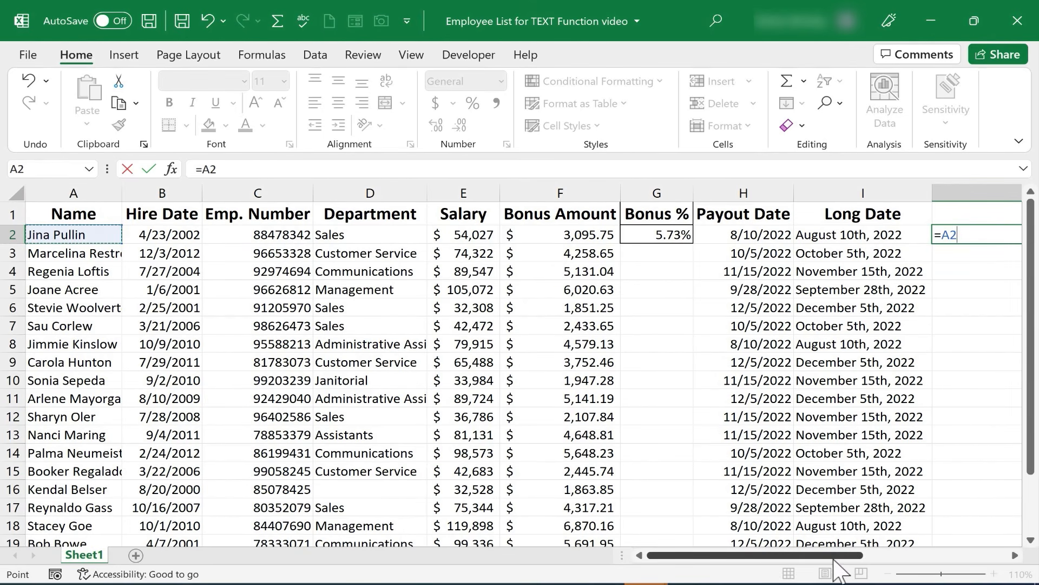
click(249, 169)
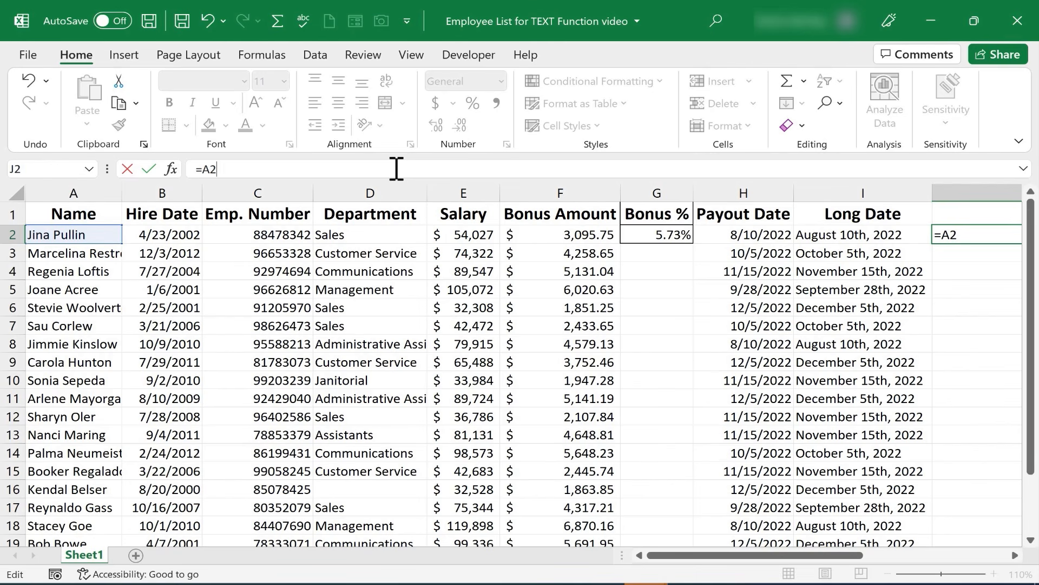
text(&)
text(, your annual bonus for)
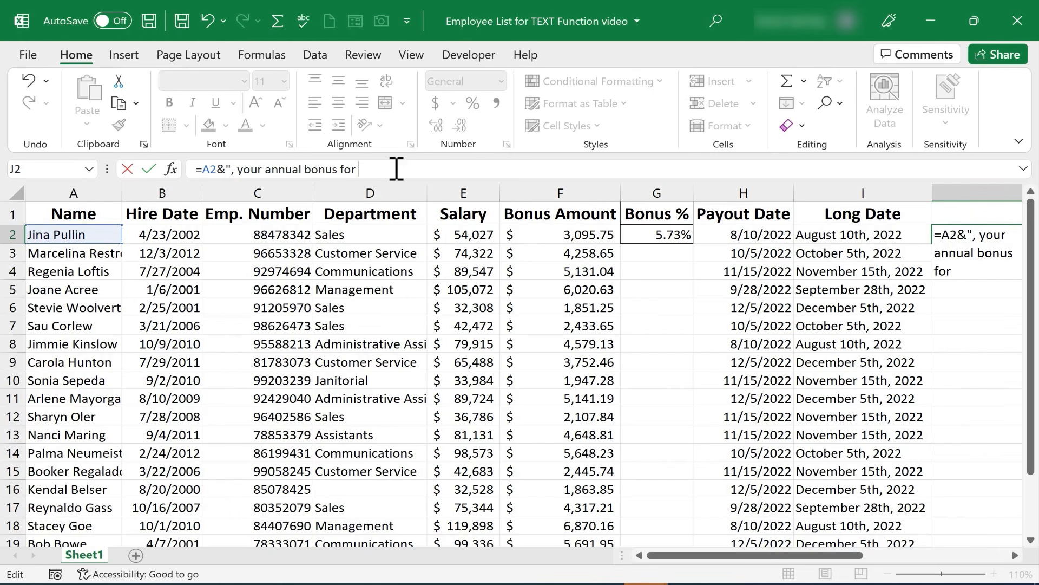
text( this year will be)
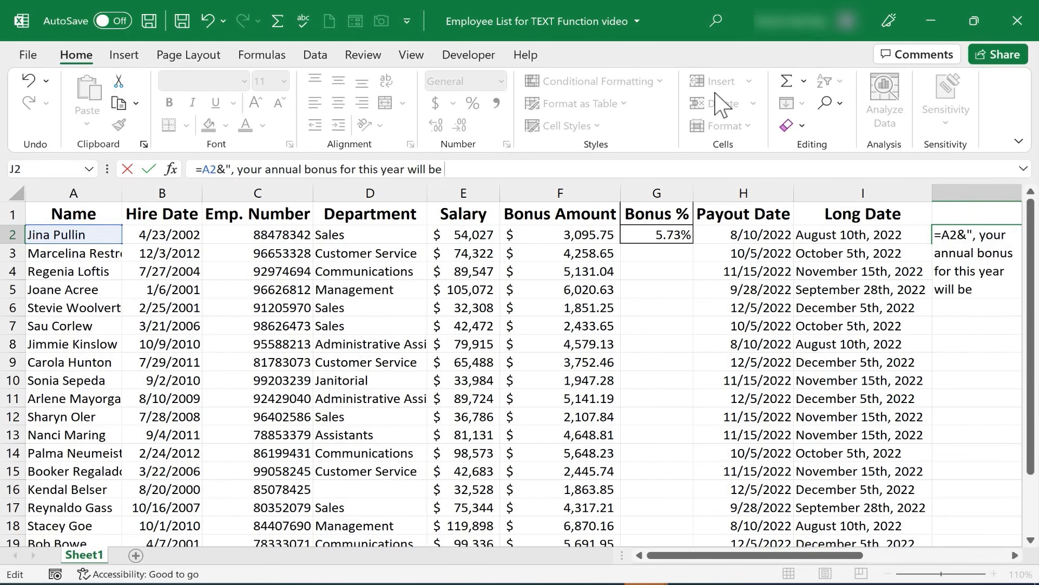
Complete the J2 message formula by appending &TEXT(F2,"$0000.00")&"." for the bonus amount and a closing period
text( "&tex)
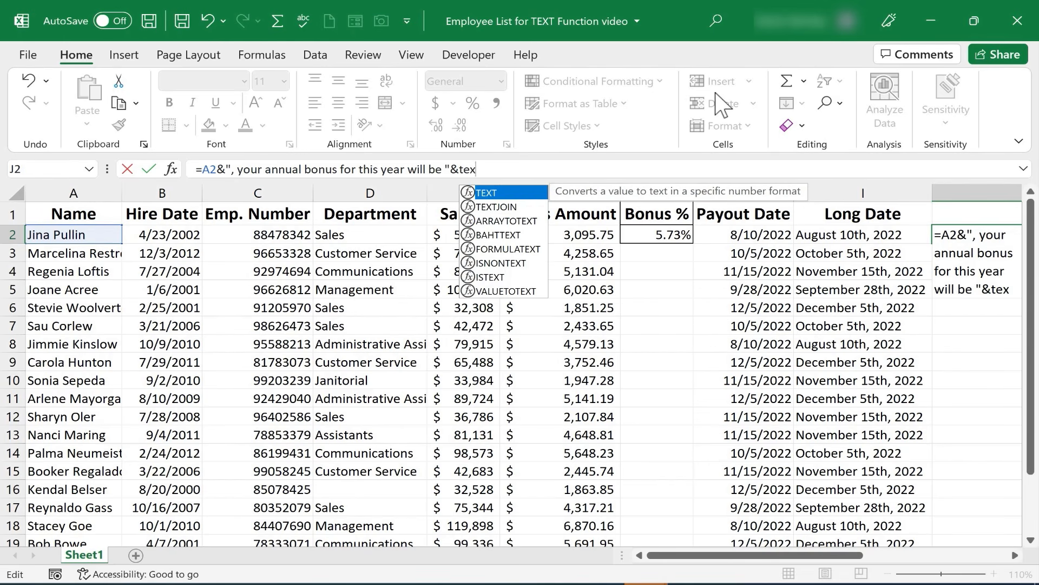
text(t()
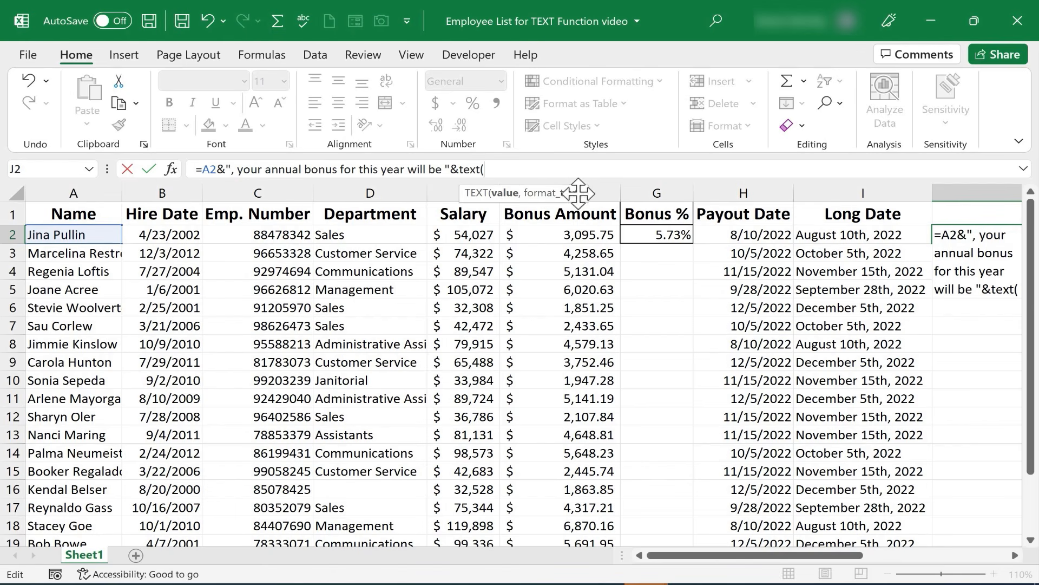
key(F2)
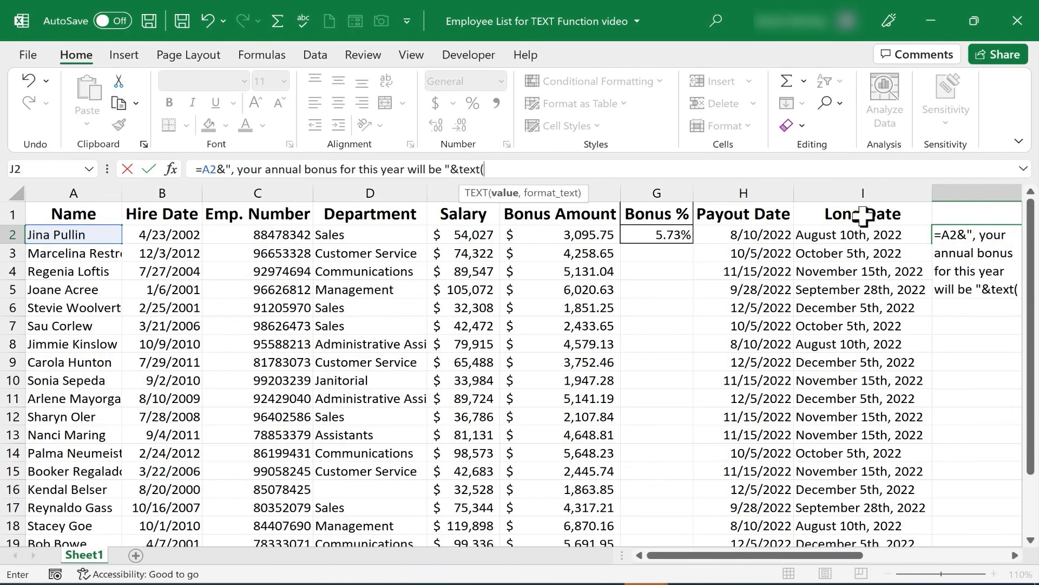
click(580, 237)
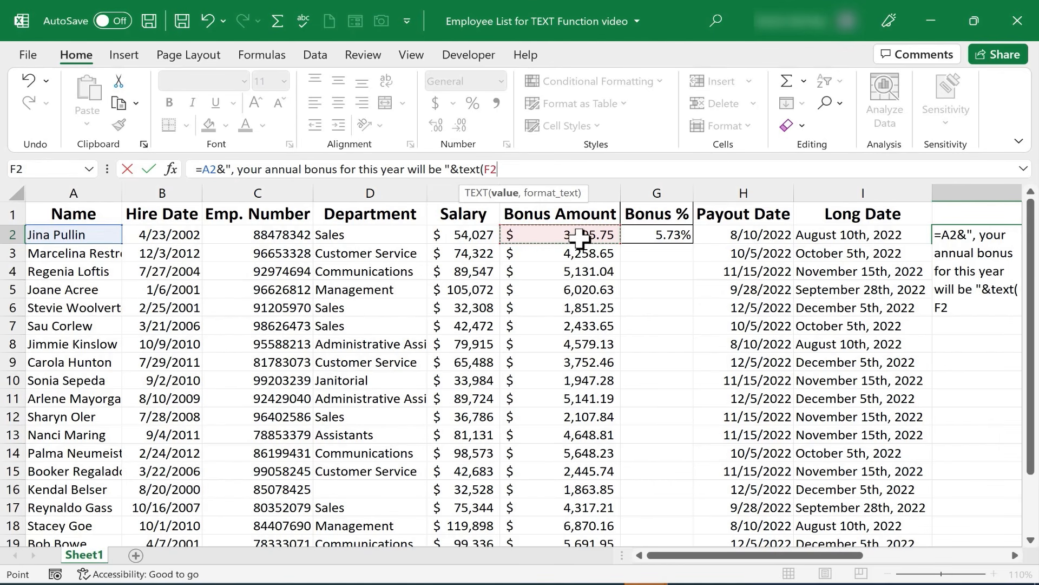
text(,)
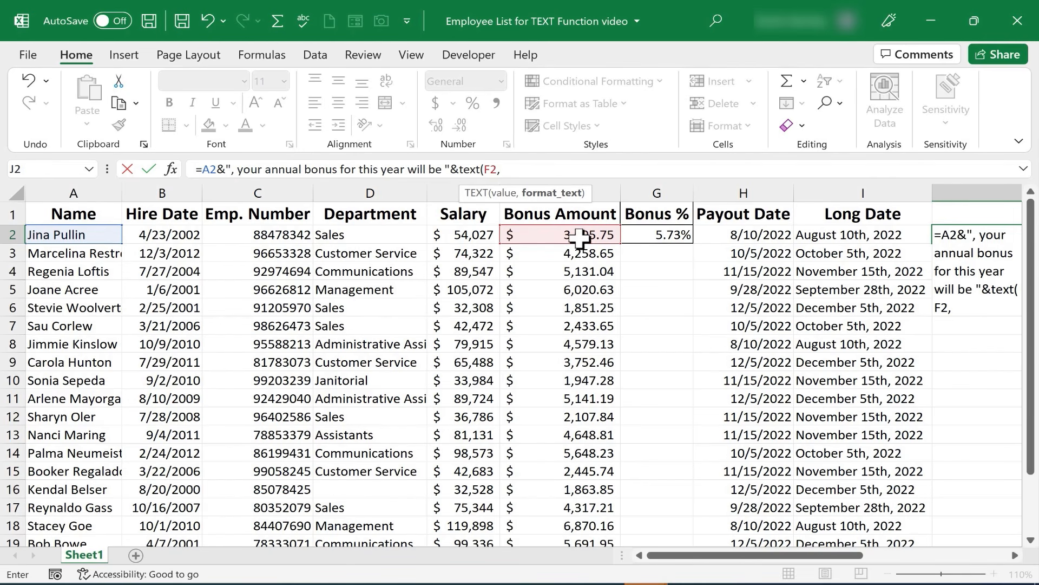
text("$0000.00)
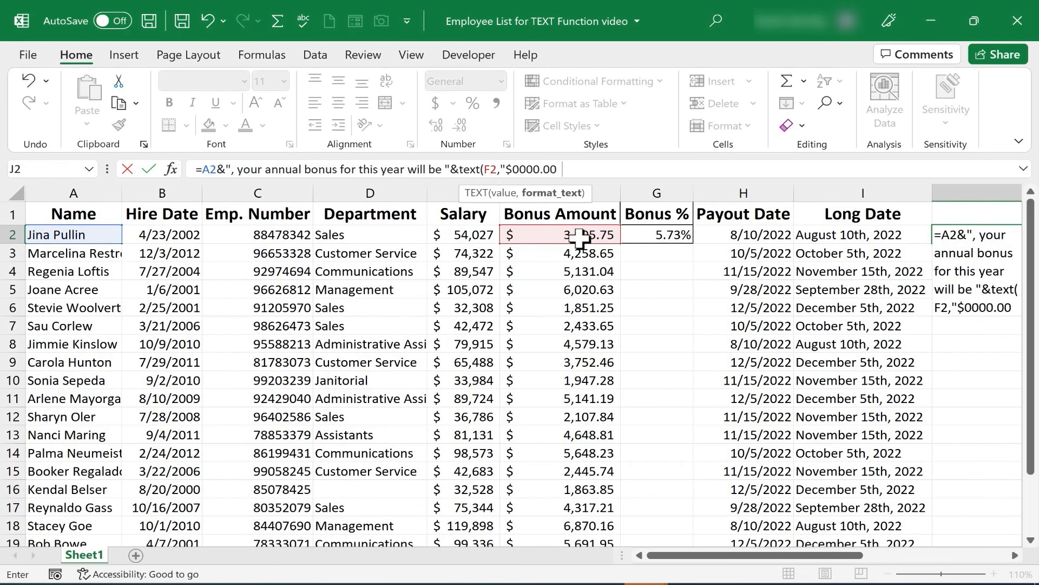
text("))
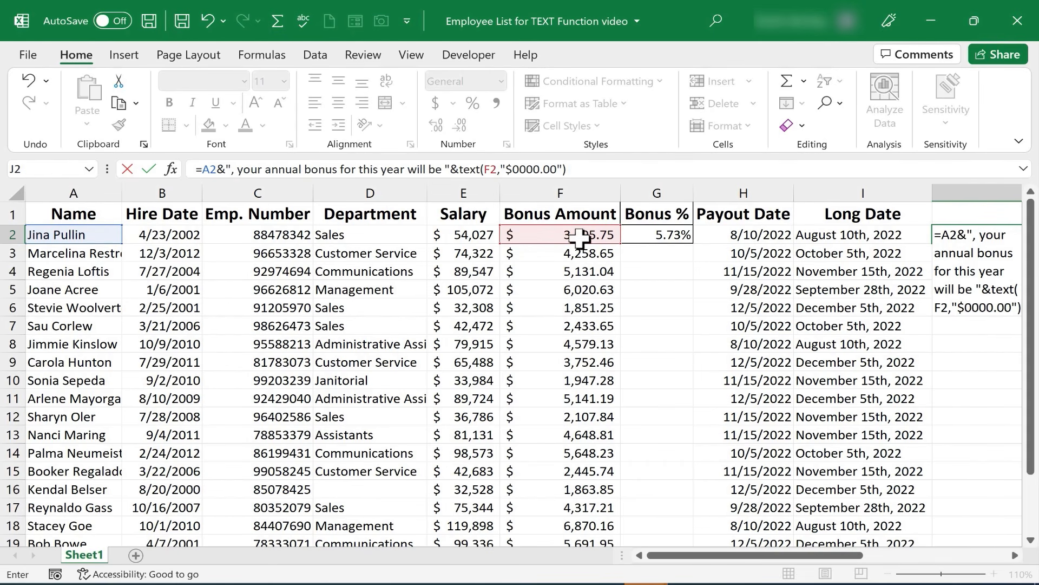
text(&".)
key(Return)
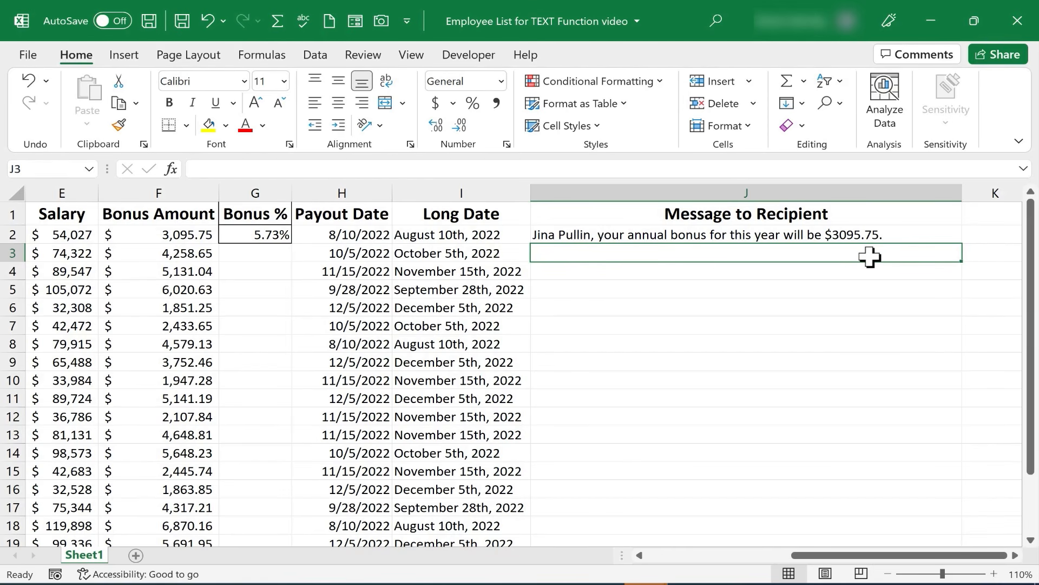
Extend the J2 message formula with a second sentence by appending &" You can expect your payment on "&
double_click(695, 236)
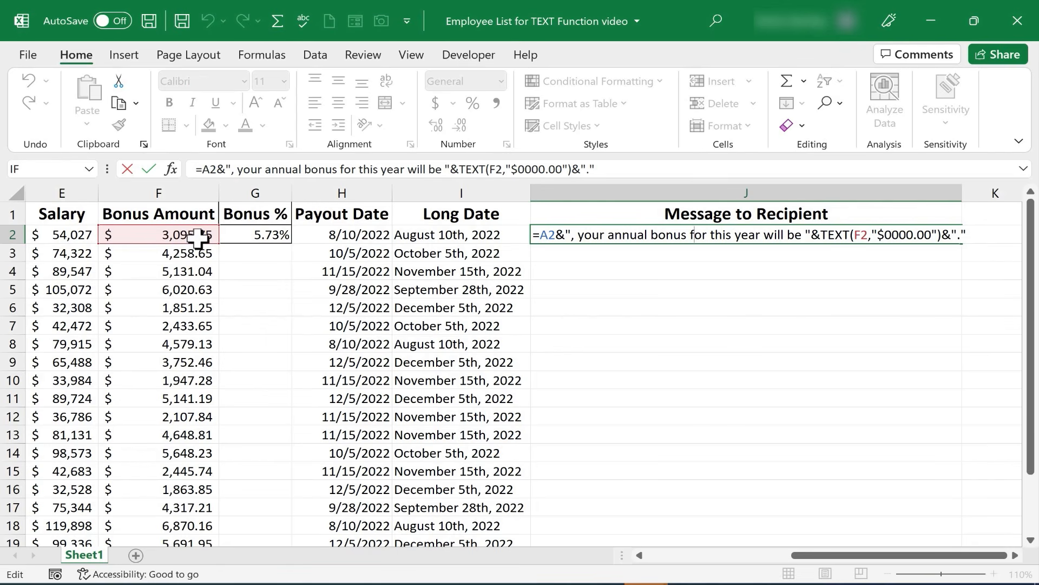
key(ctrl+Return)
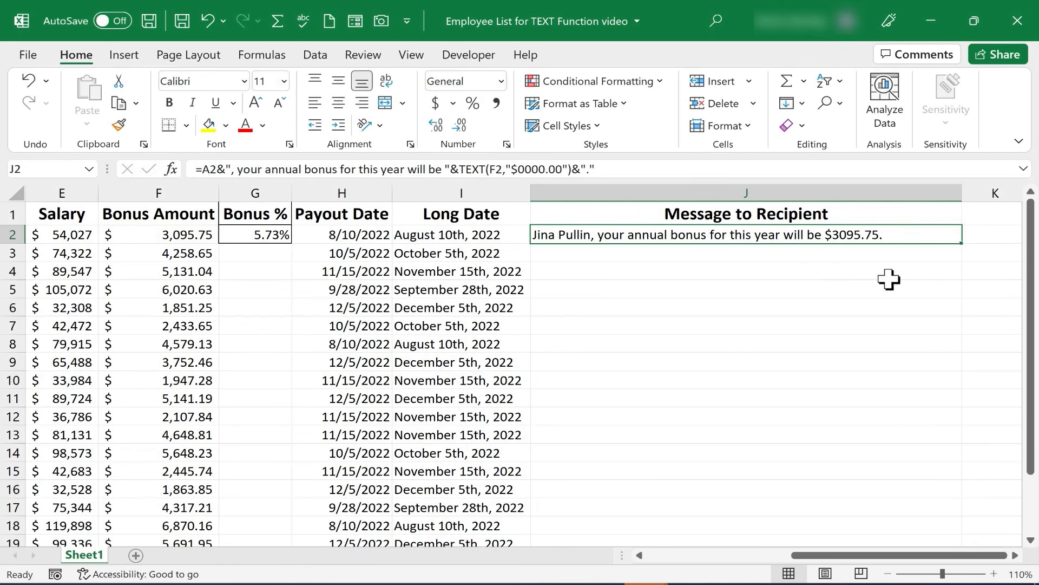
double_click(912, 239)
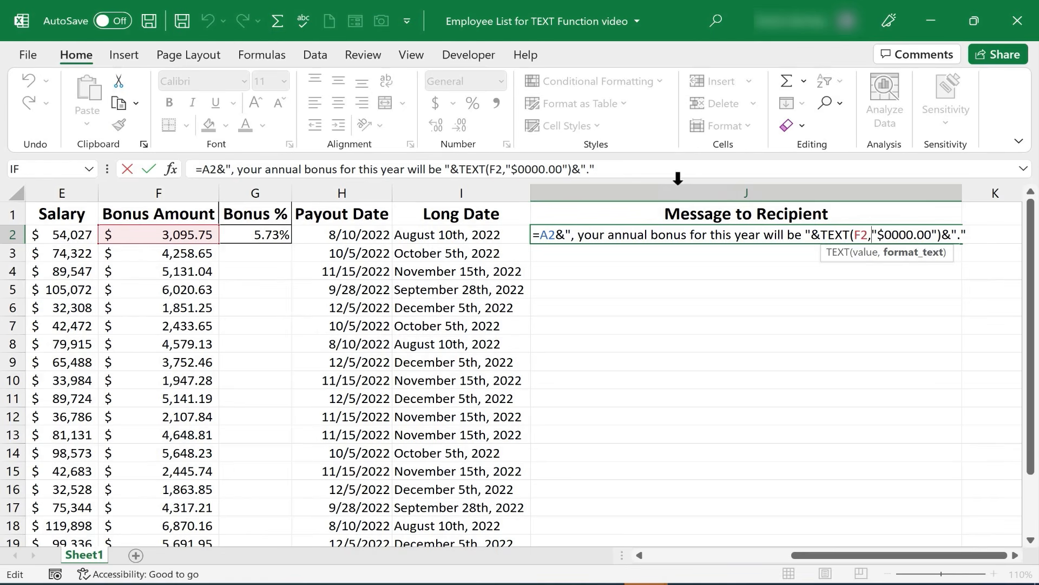
click(633, 168)
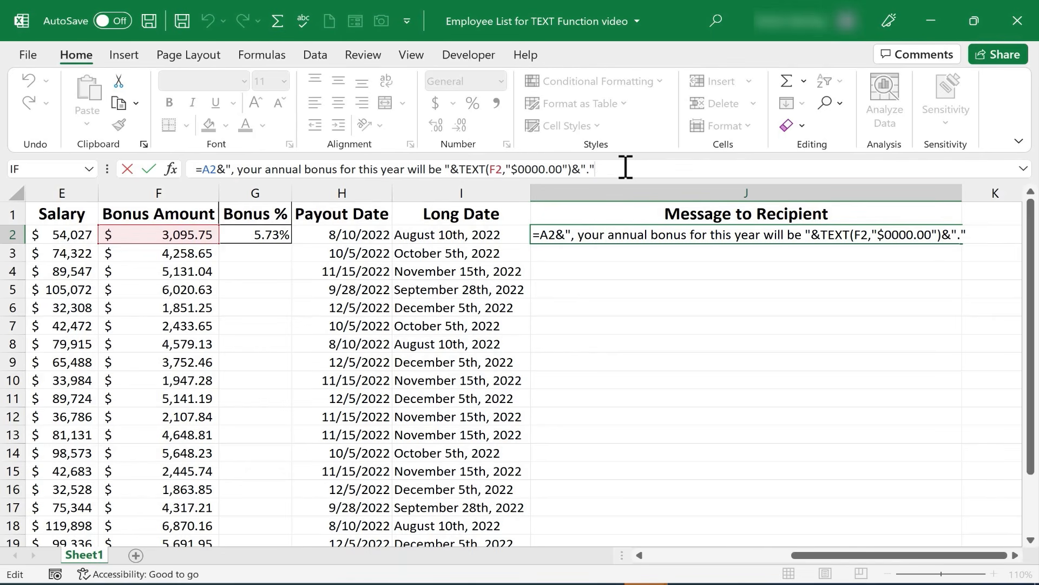
text(&" You can)
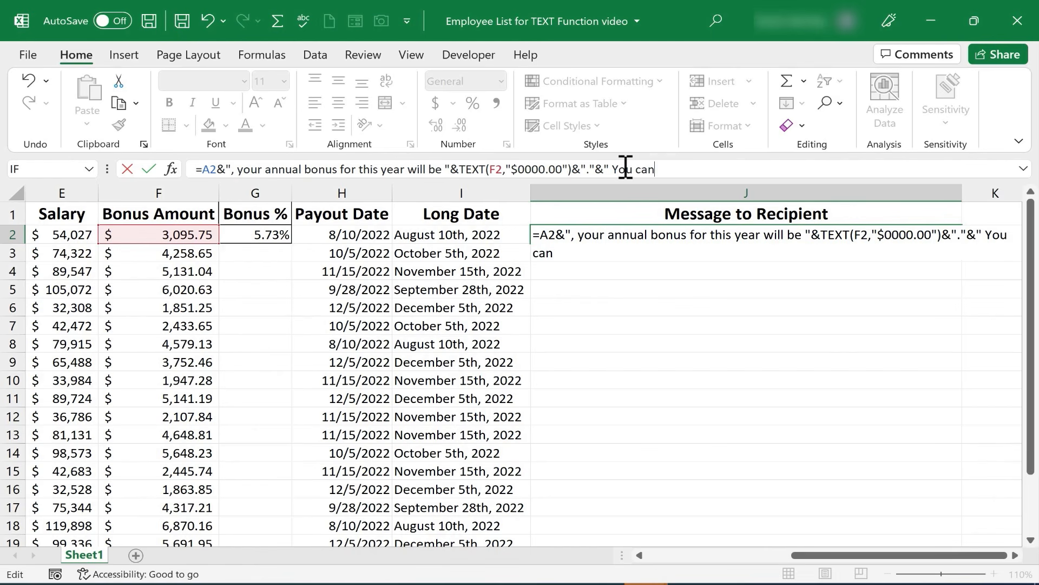
text( expect your payment on "&)
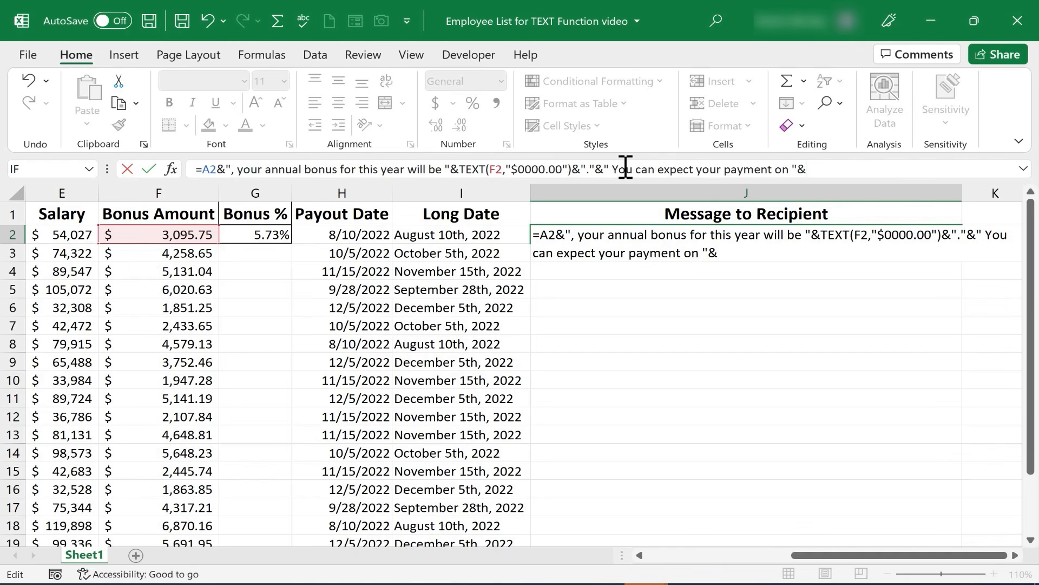
Finish the J2 message formula with TEXT(H2,"mmmm d, yyyy")&"." for the payout date and a closing period
text(text)
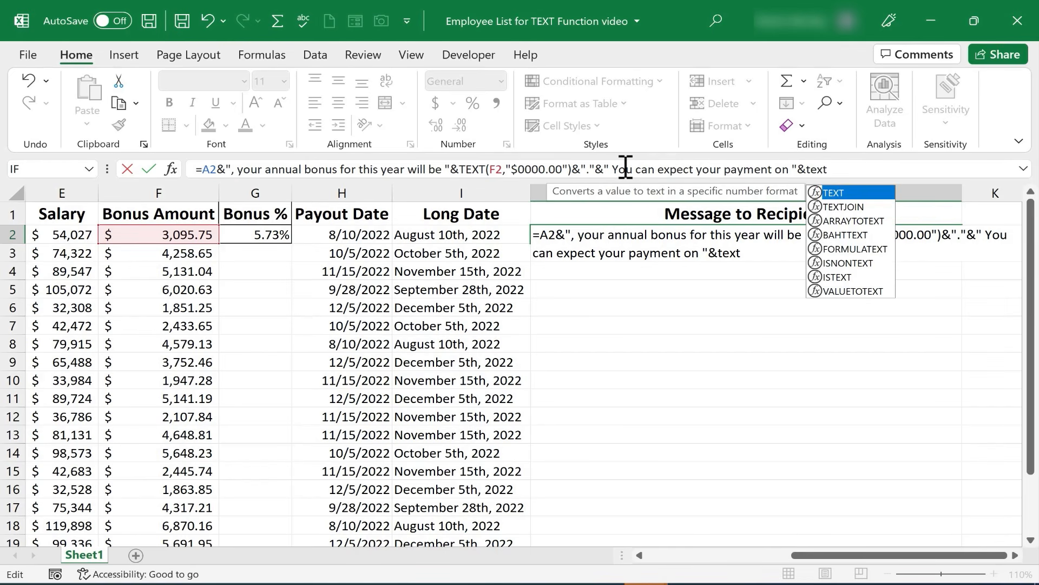
text(()
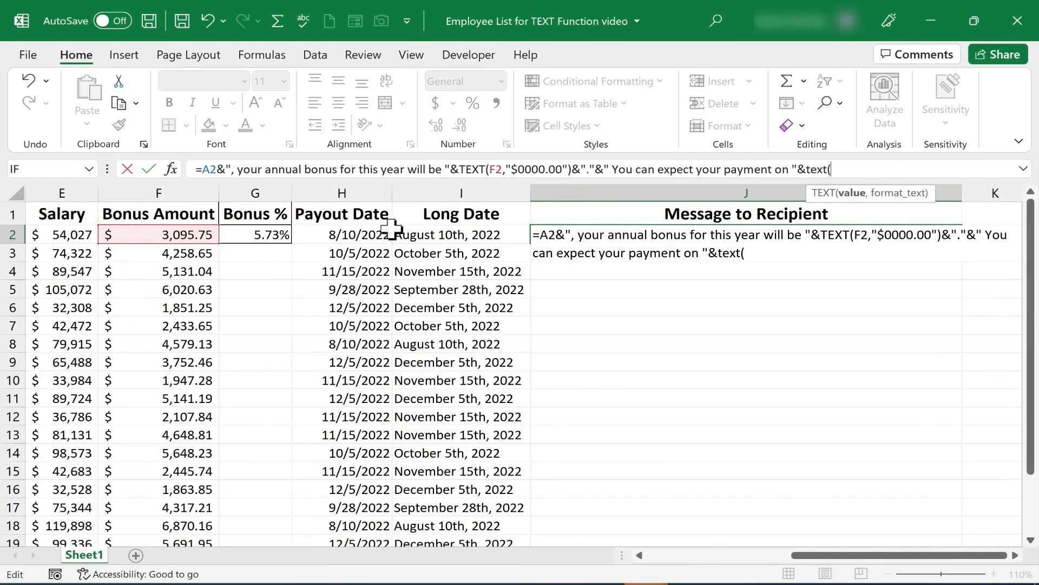
click(347, 237)
text(,"mmmm d, yyyy)
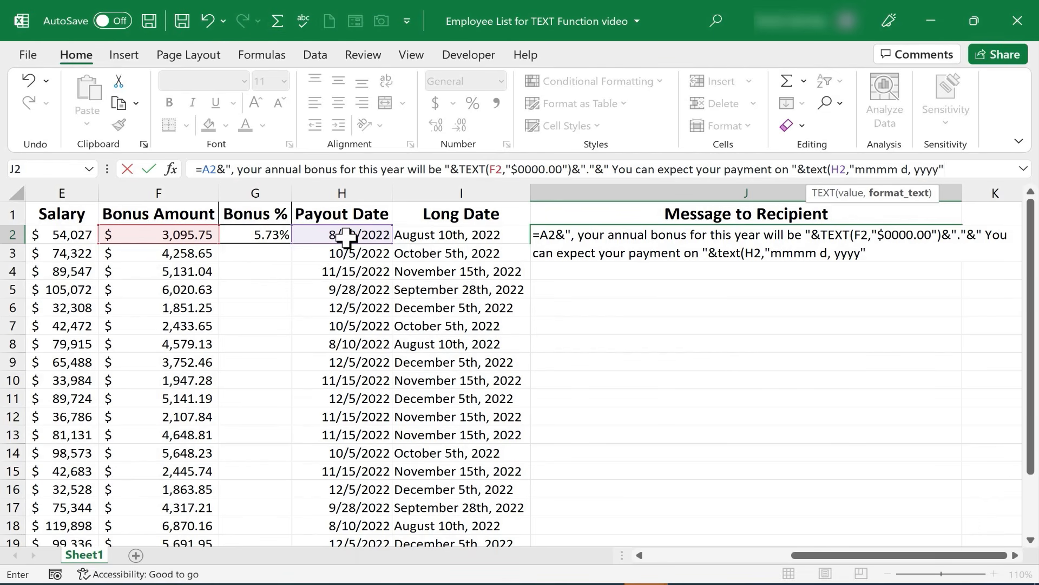
text()&".)
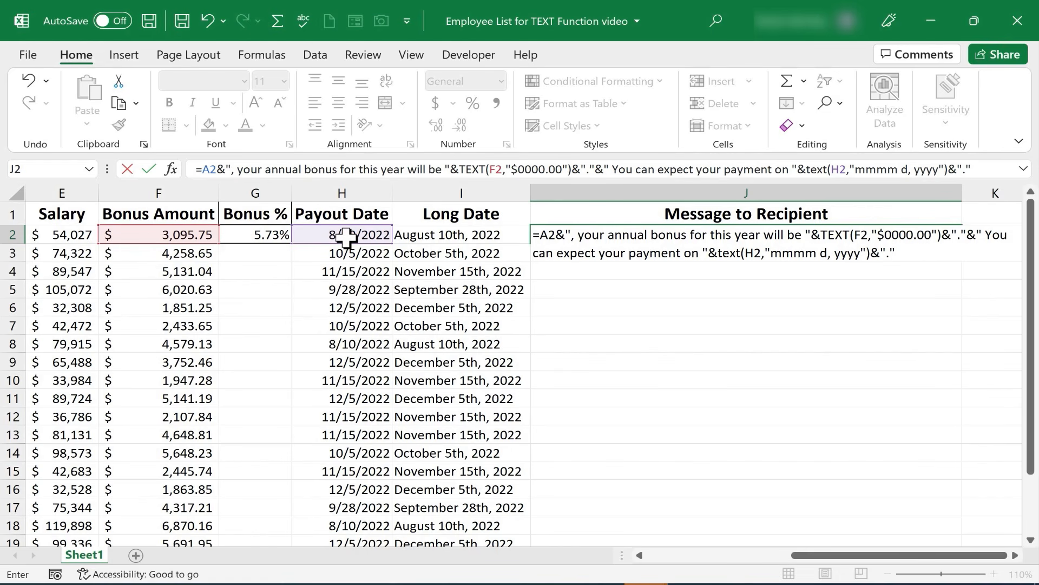
key(Return)
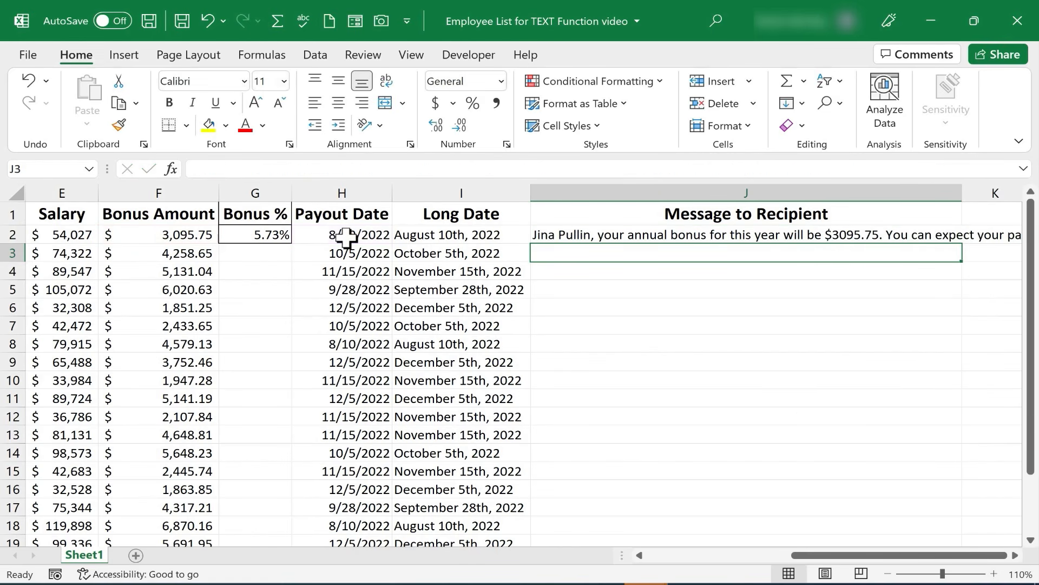
Fill the J2 message formula down the Message to Recipient column through row 23 and check the resulting messages
click(817, 234)
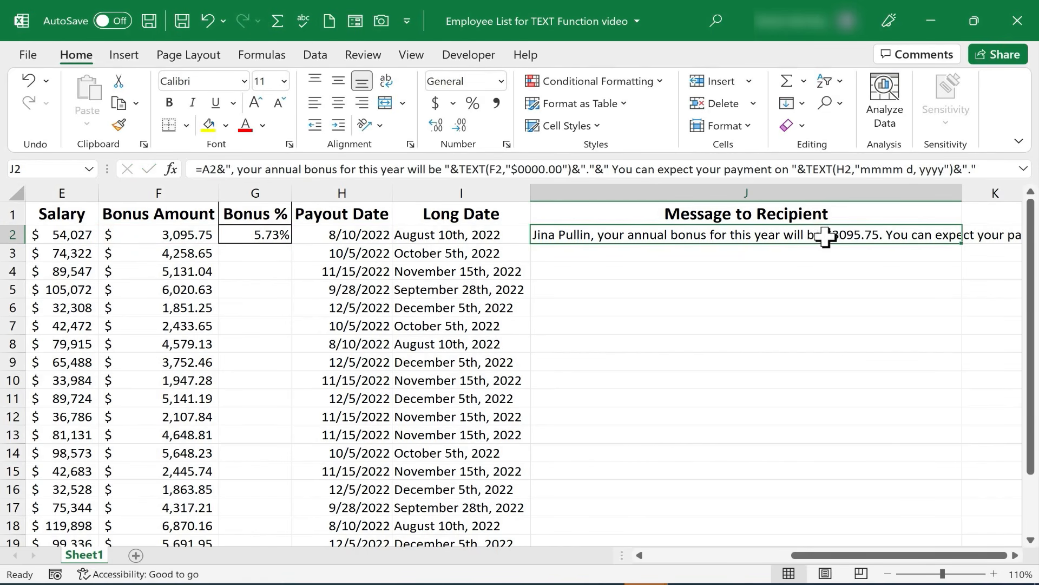
key(Right)
key(Right)
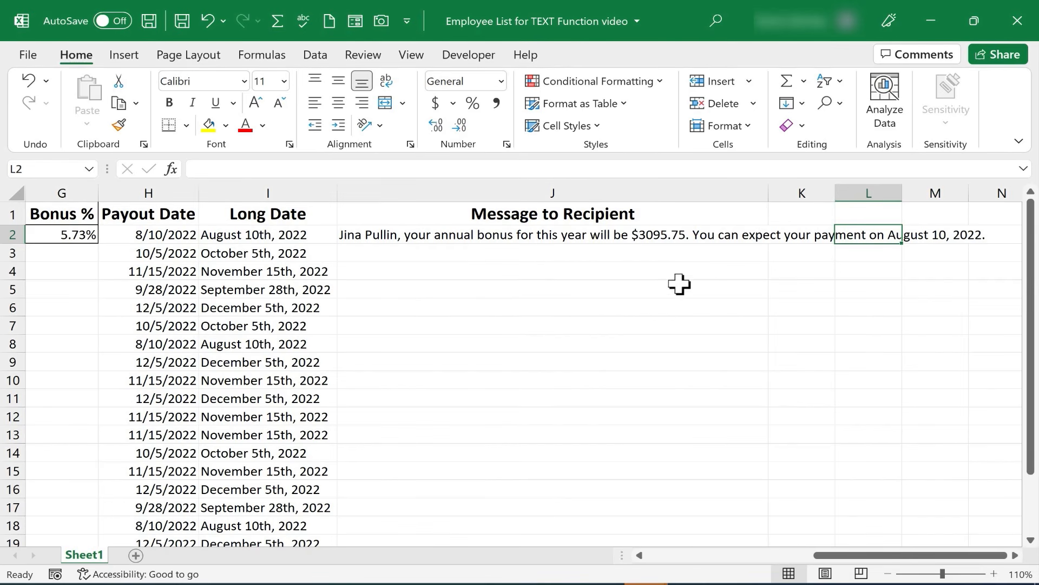
click(603, 234)
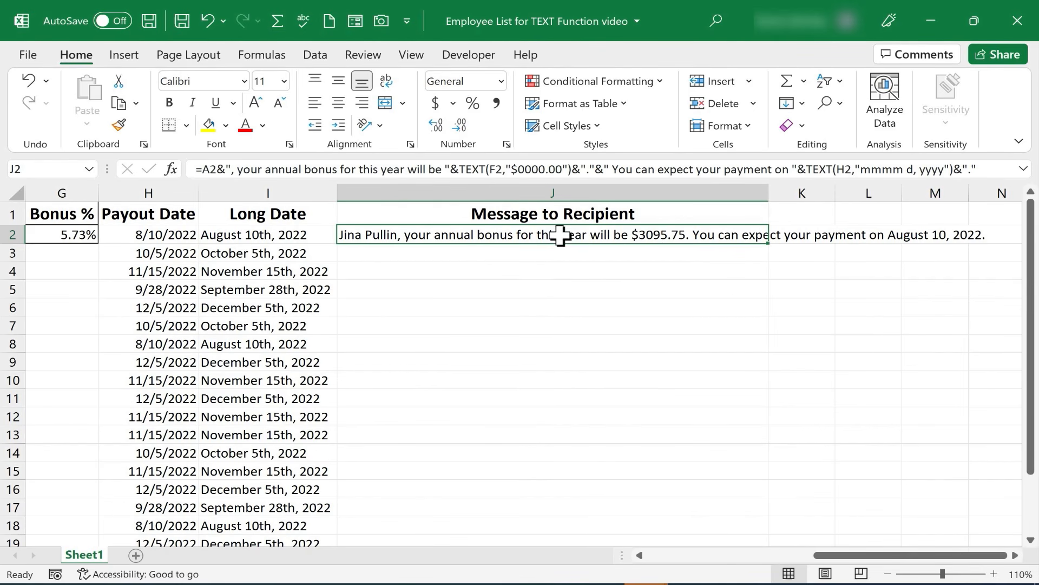
double_click(769, 242)
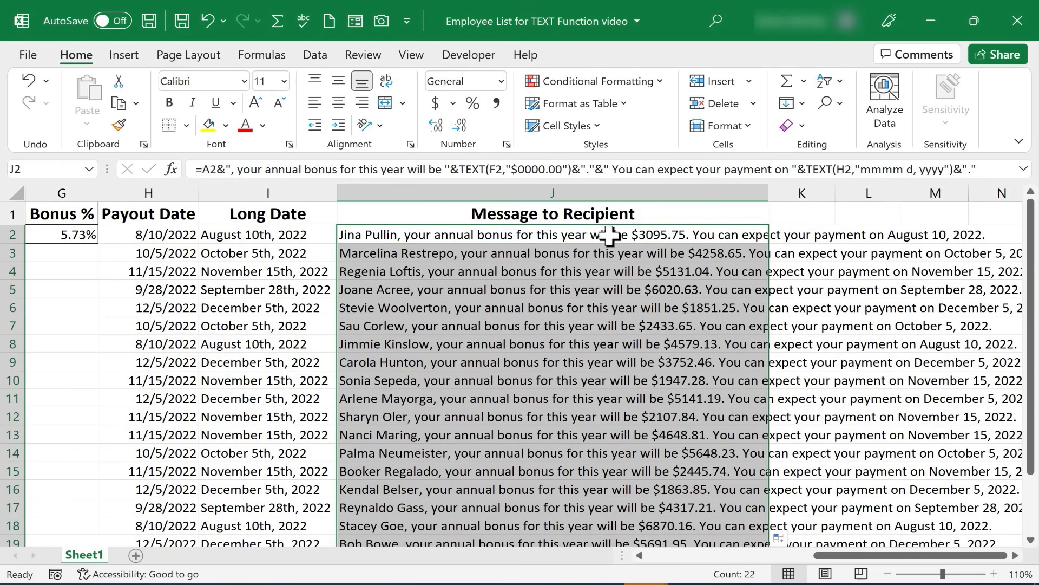
scroll(612, 352, down, 6)
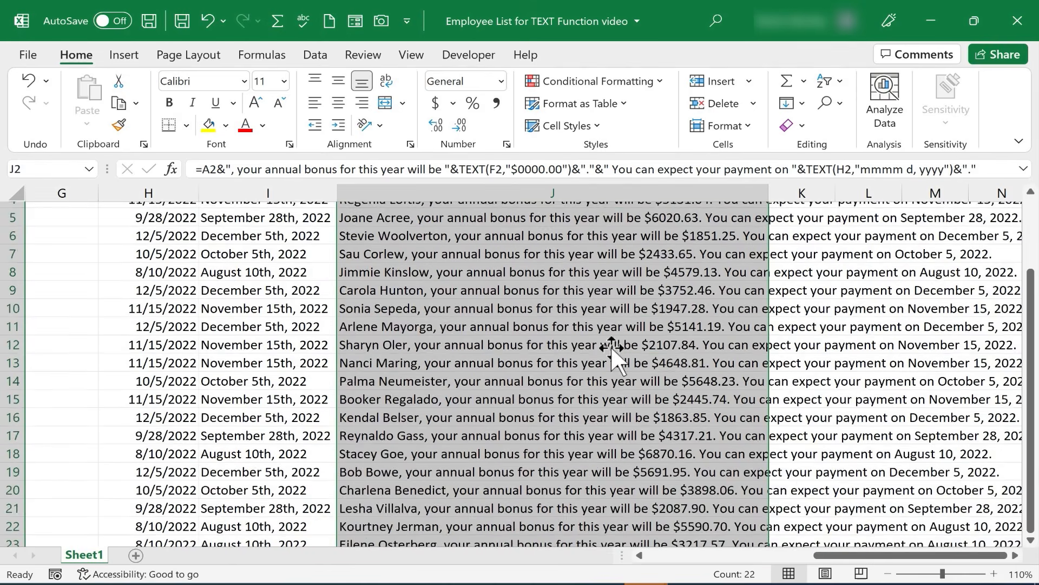
scroll(611, 351, up, 5)
scroll(610, 351, up, 1)
click(474, 270)
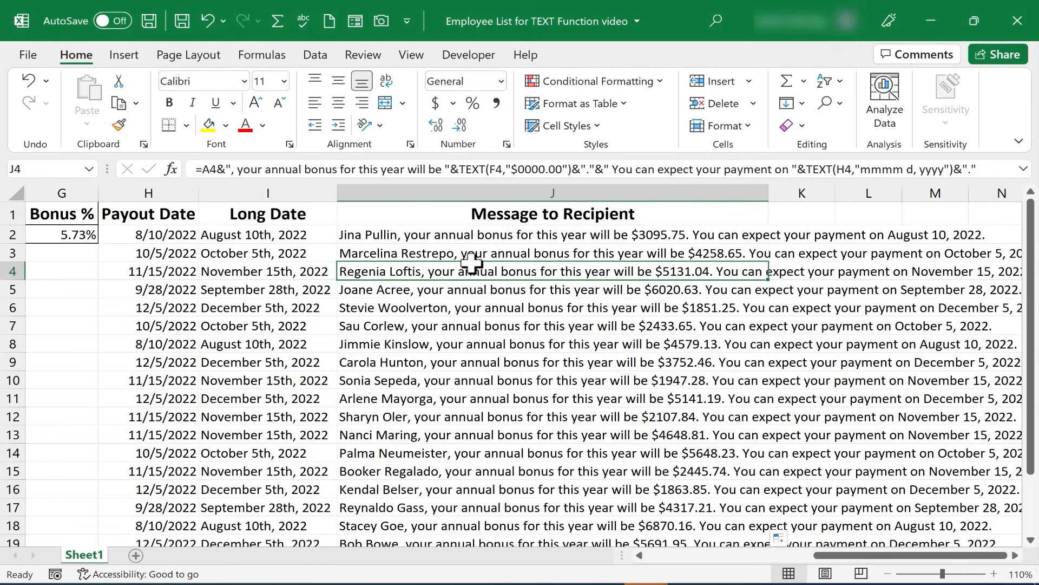
click(379, 236)
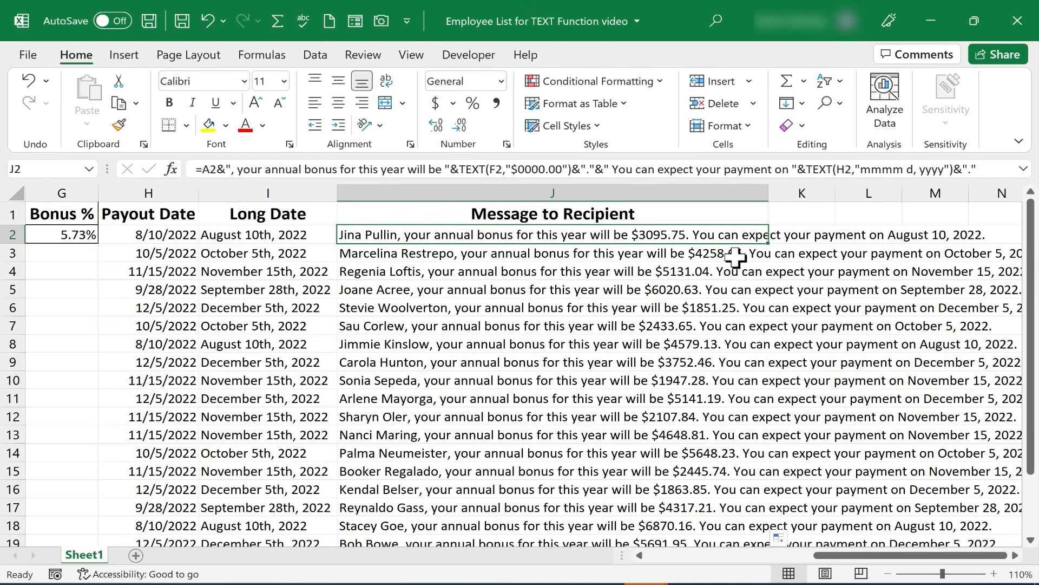
Review the Message to Recipient column and inspect the TEXT formula in the first Long Date cell, I2, without changing it
click(1010, 250)
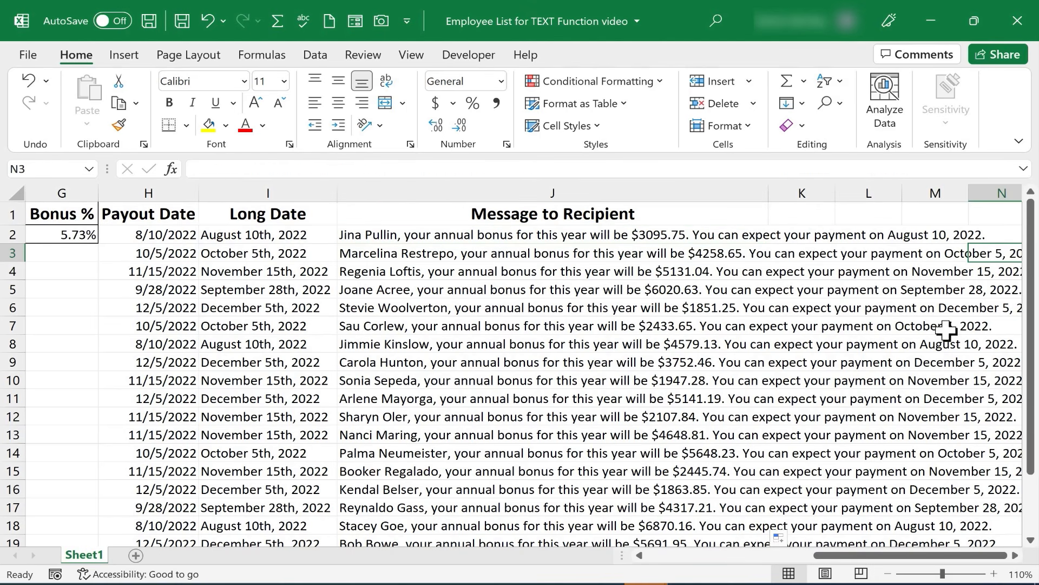
scroll(734, 354, down, 2)
scroll(735, 349, up, 3)
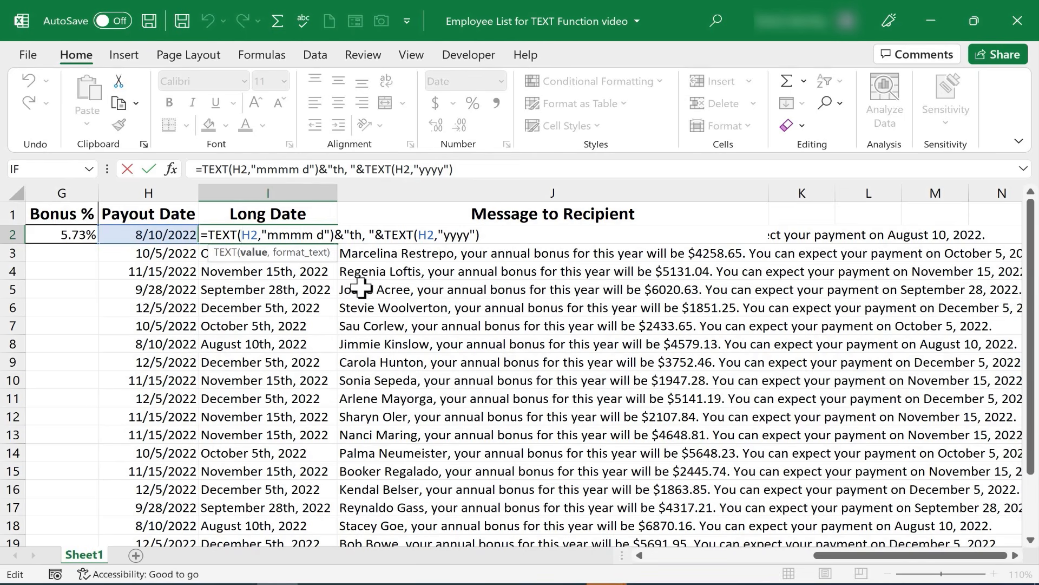
click(314, 236)
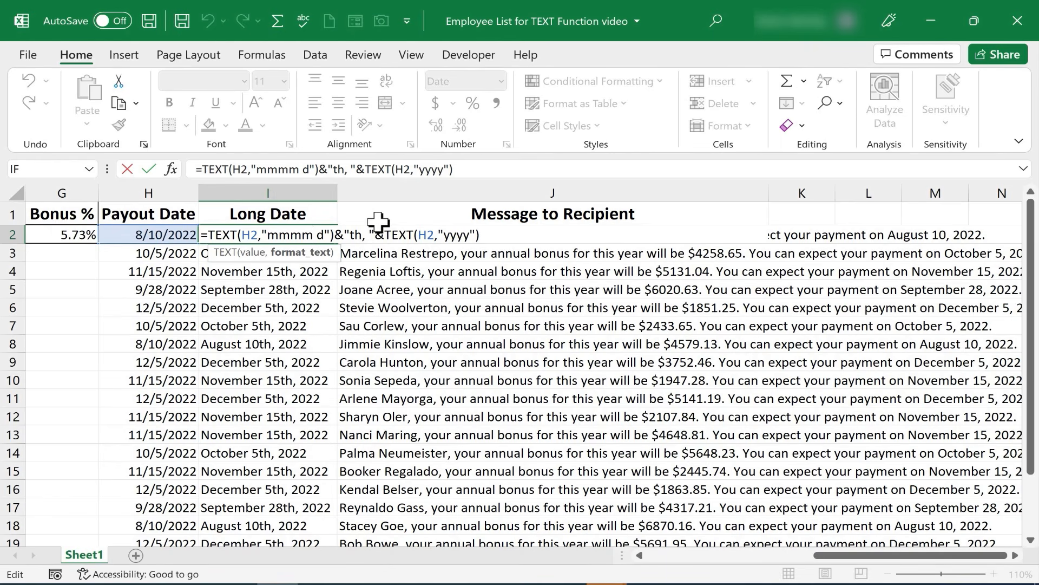
click(441, 268)
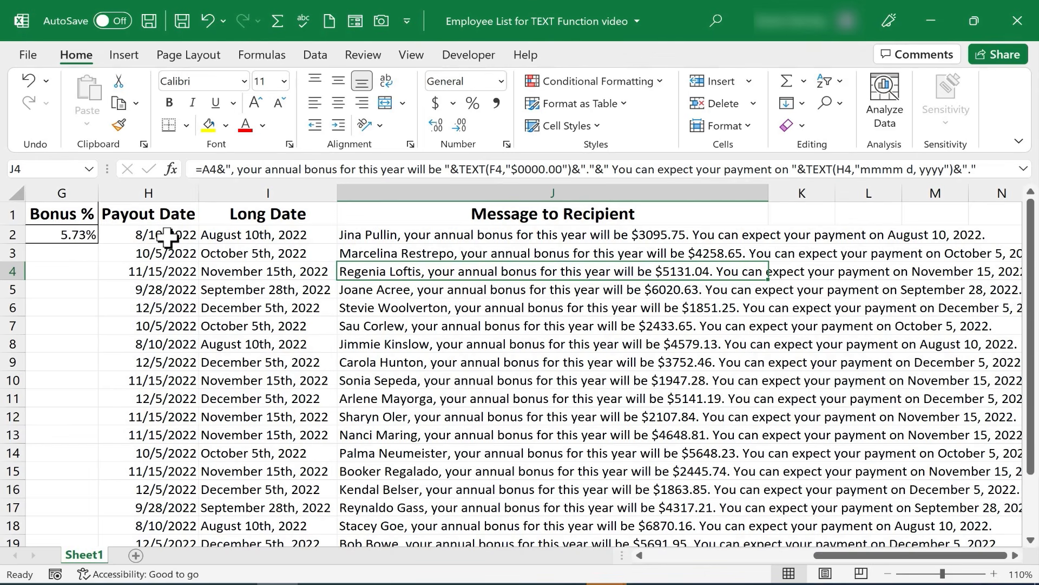
key(Up)
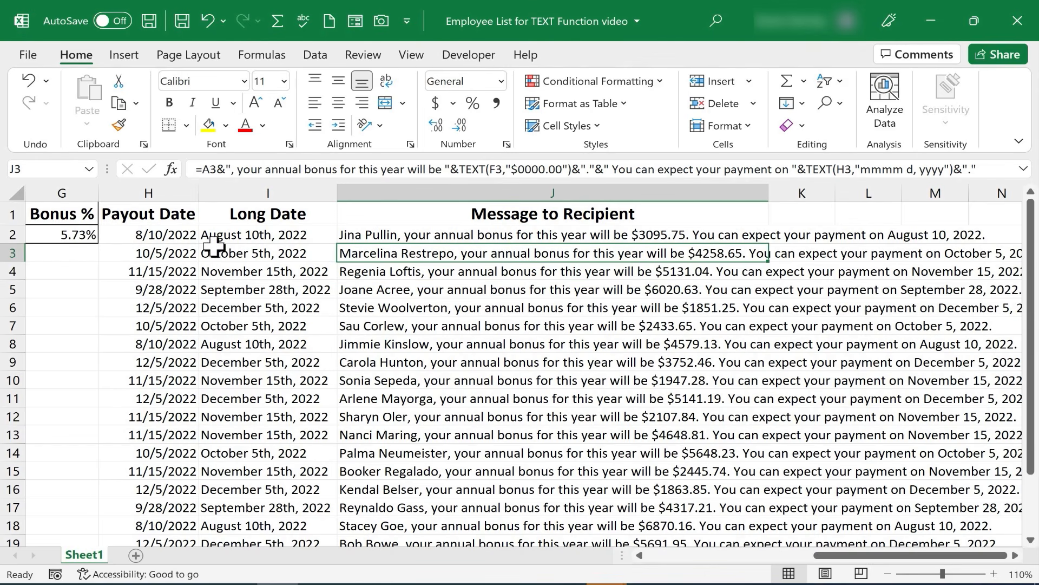
Browse the custom date, time, number and currency format codes for payout date cell H2 in Format Cells, and cancel without applying any
click(159, 234)
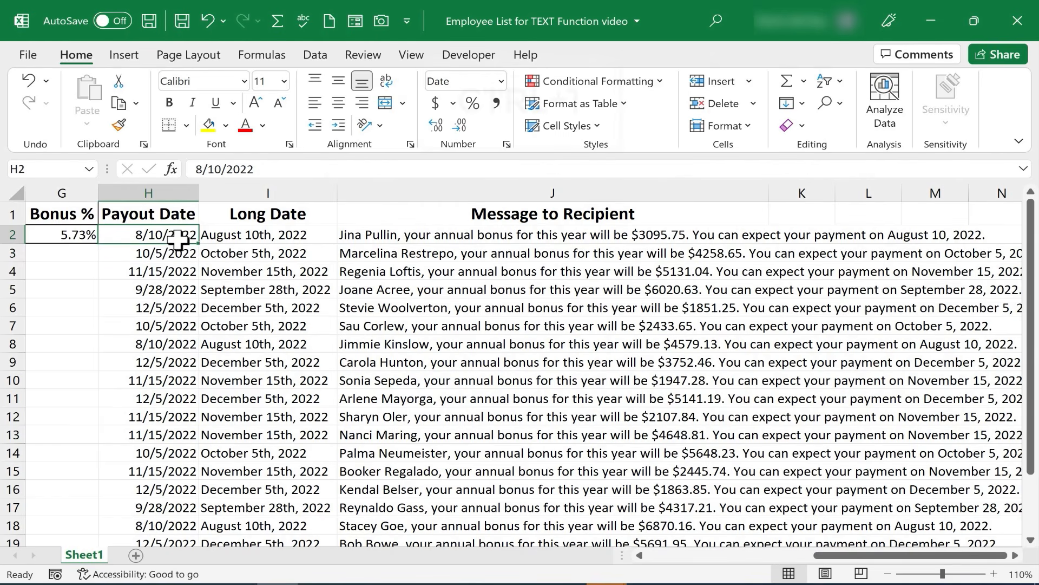
key(ctrl+1)
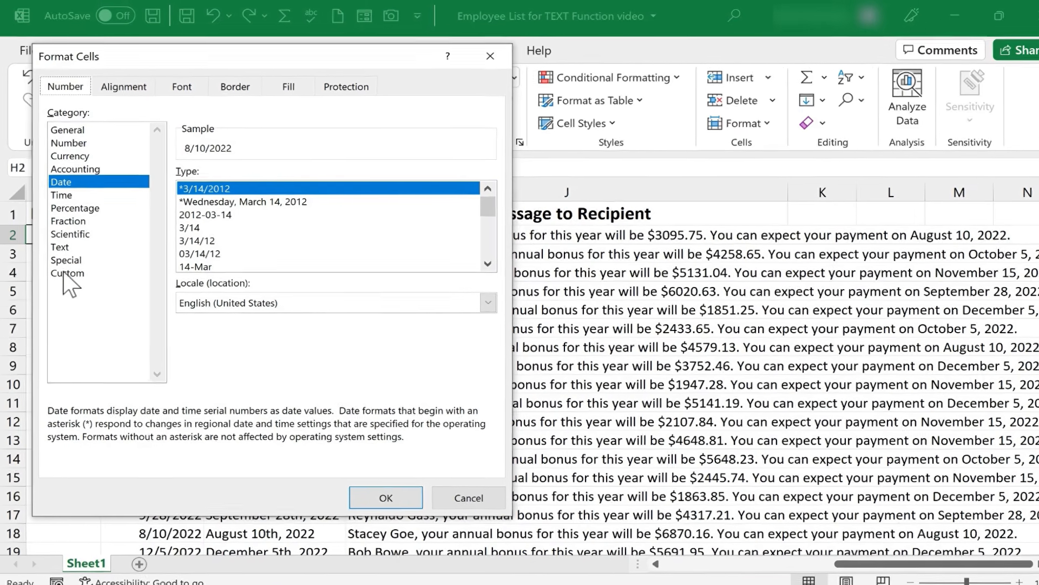
click(75, 272)
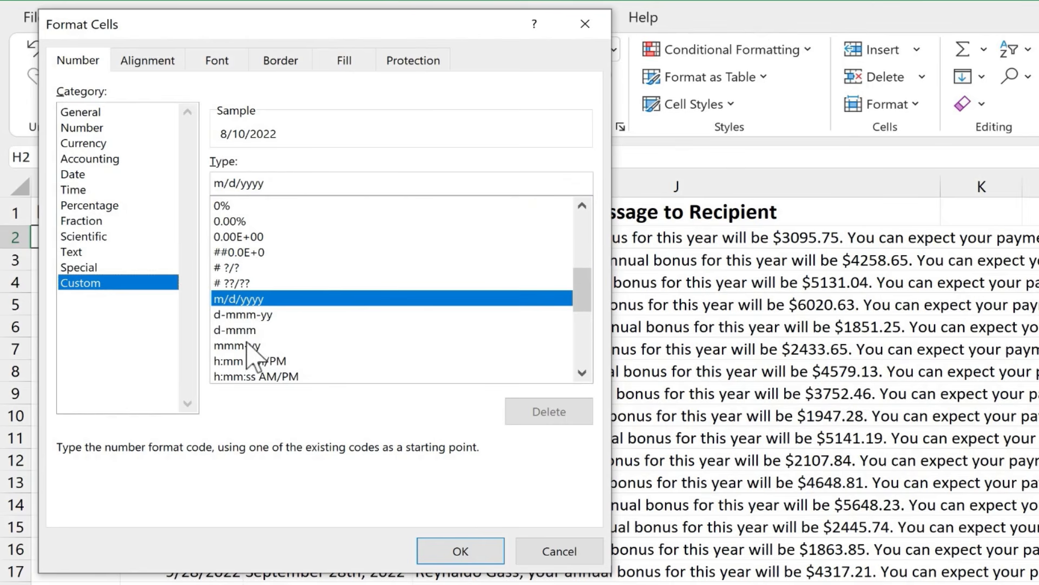
mouse_move(579, 287)
mouse_down()
mouse_move(579, 327)
mouse_move(578, 303)
mouse_up()
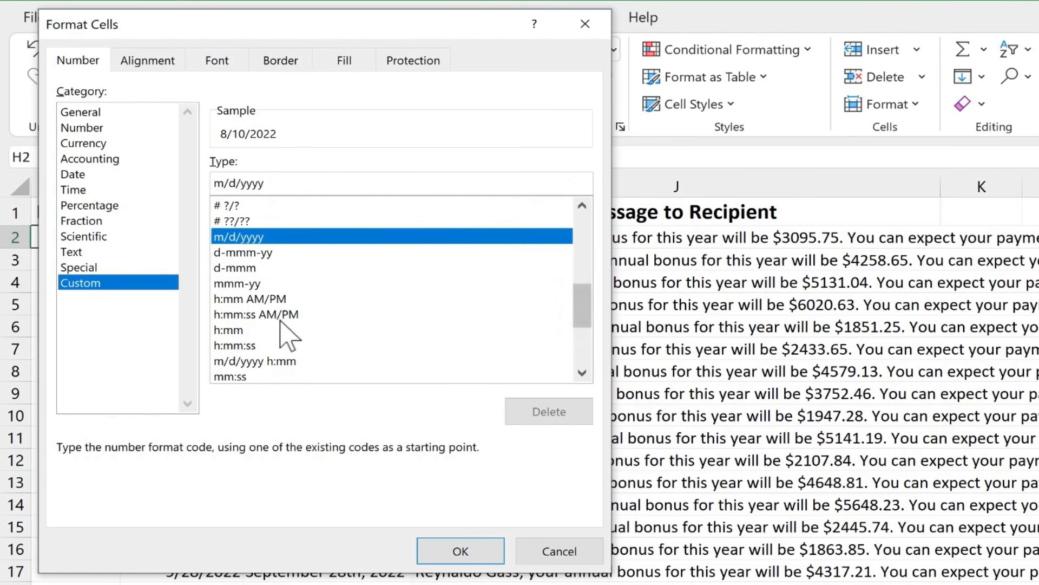
click(220, 315)
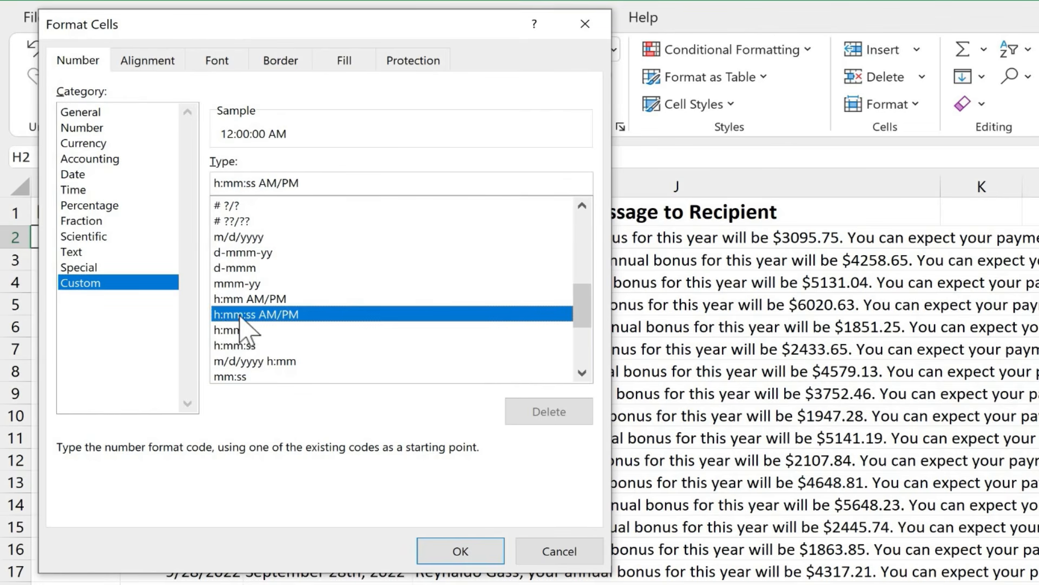
scroll(232, 320, up, 2)
click(232, 315)
click(220, 285)
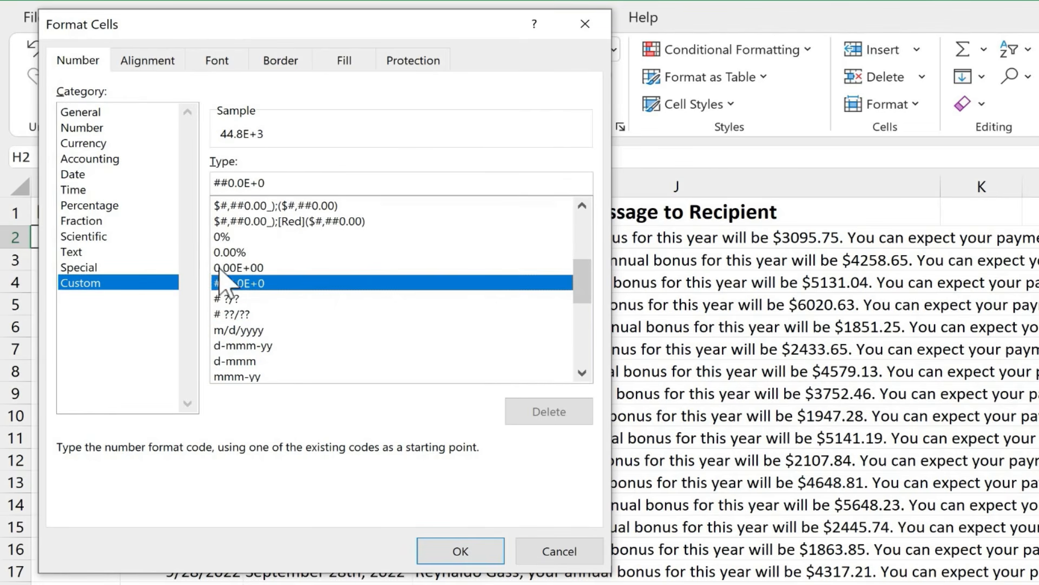
scroll(230, 253, up, 1)
click(243, 252)
scroll(245, 251, up, 3)
scroll(244, 259, down, 1)
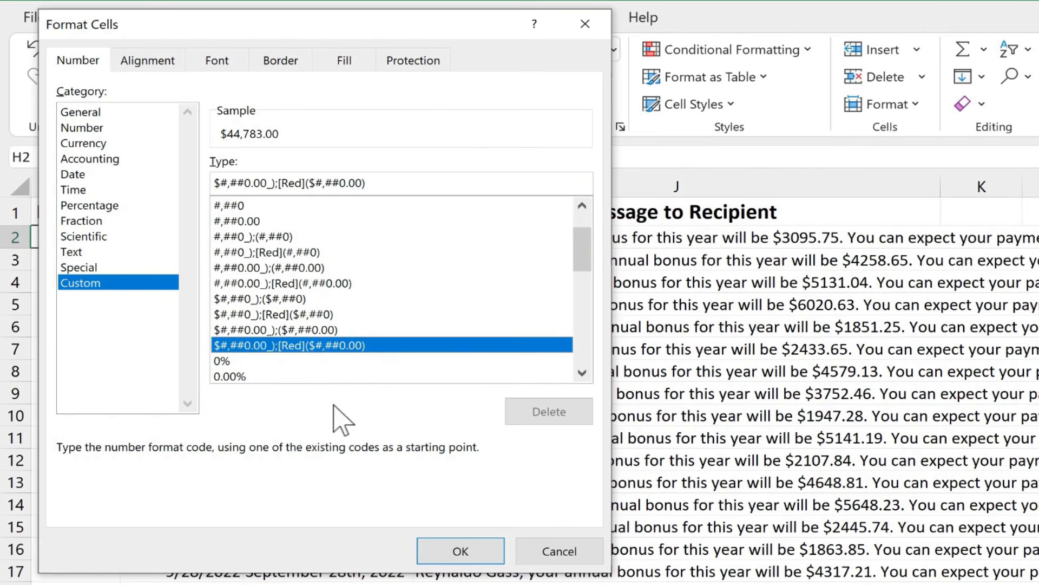
click(558, 549)
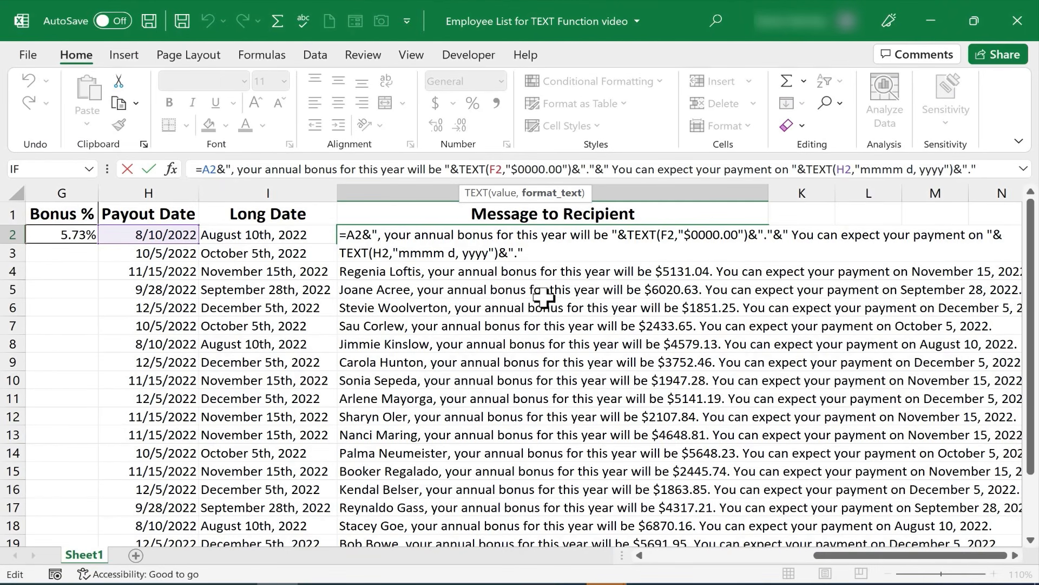
Leave the J2 formula, switch to the browser's Microsoft Support page on the TEXT function, and examine its example formulas and instructions for finding format codes
click(544, 297)
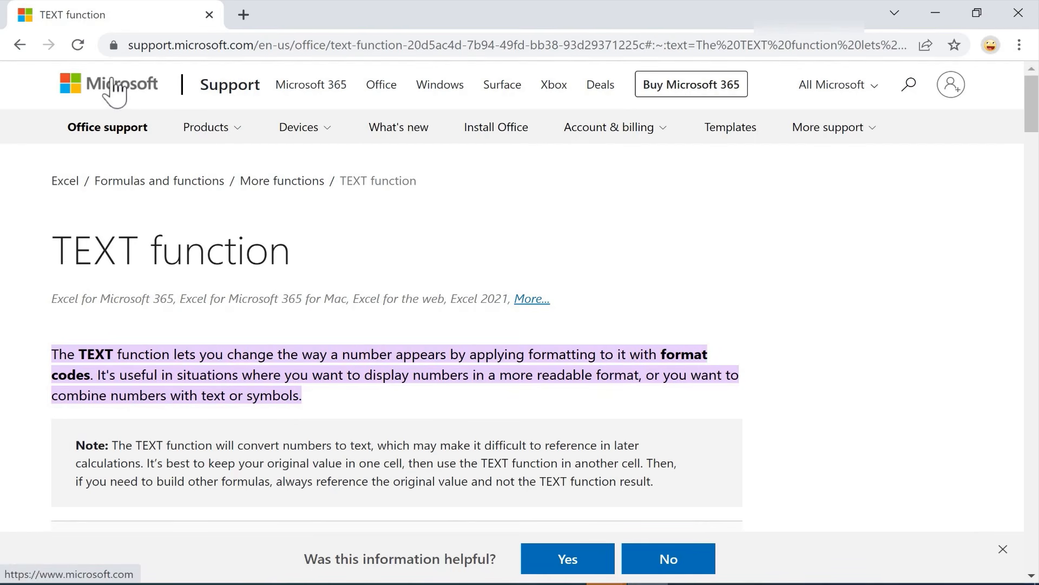
scroll(336, 226, down, 3)
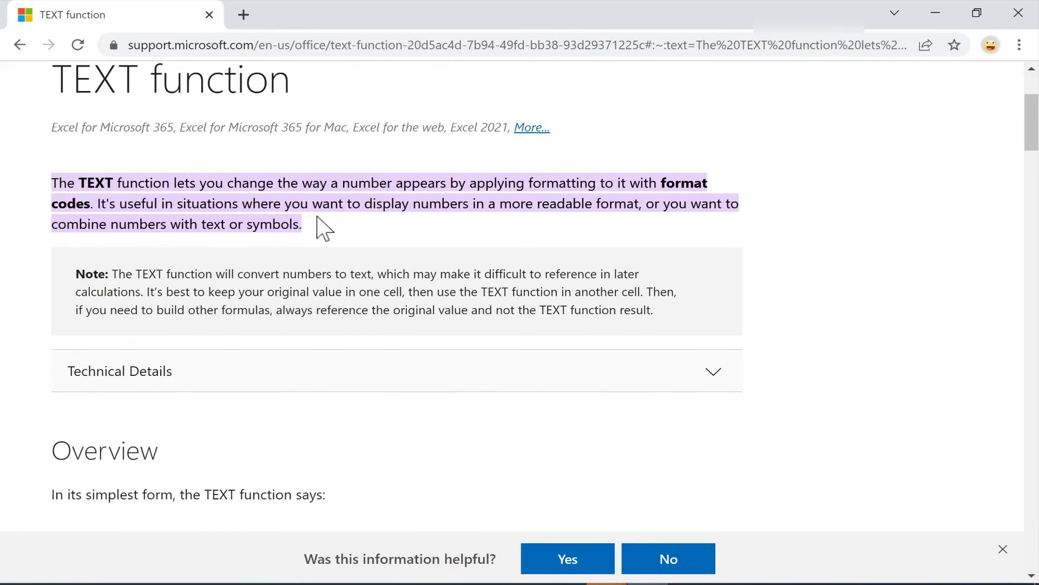
scroll(238, 153, down, 2)
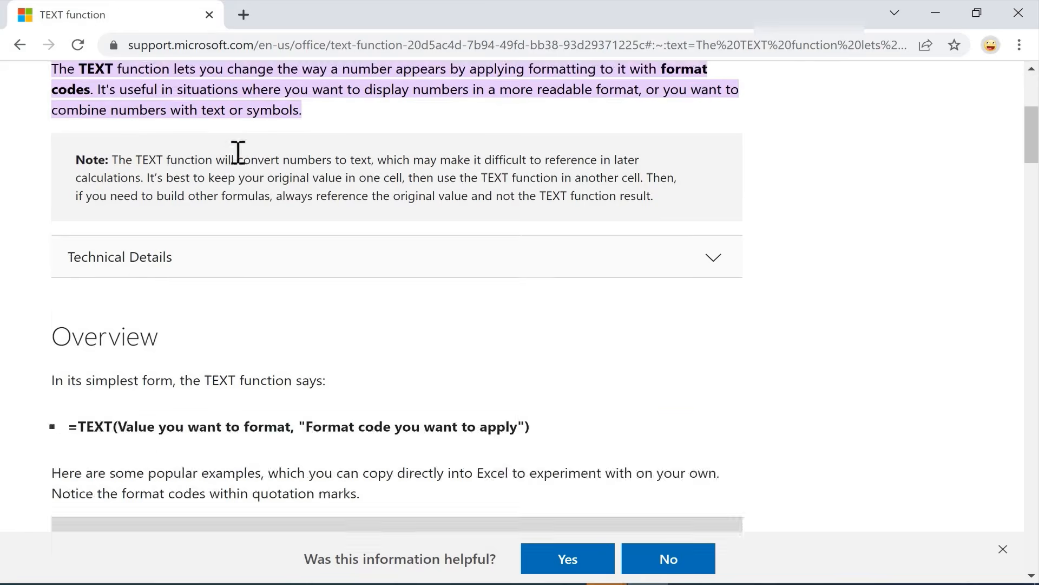
scroll(238, 154, down, 7)
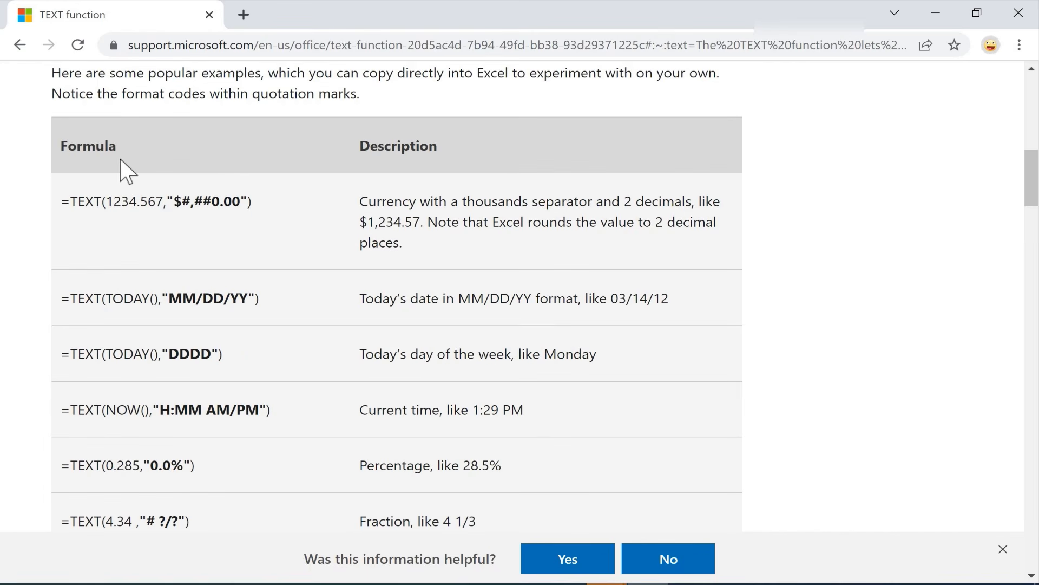
drag(173, 201, 244, 203)
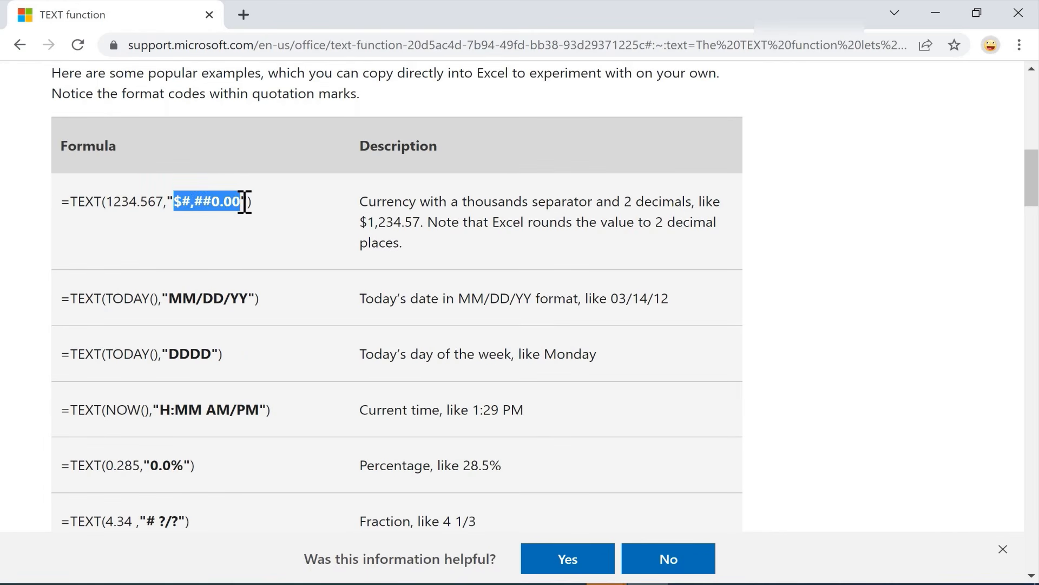
scroll(227, 295, down, 3)
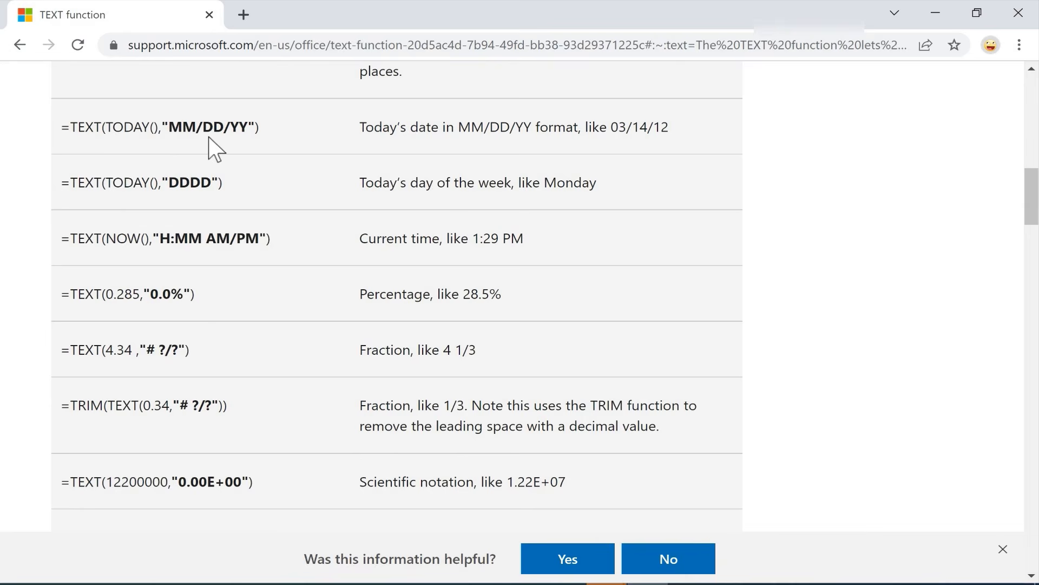
scroll(209, 138, down, 15)
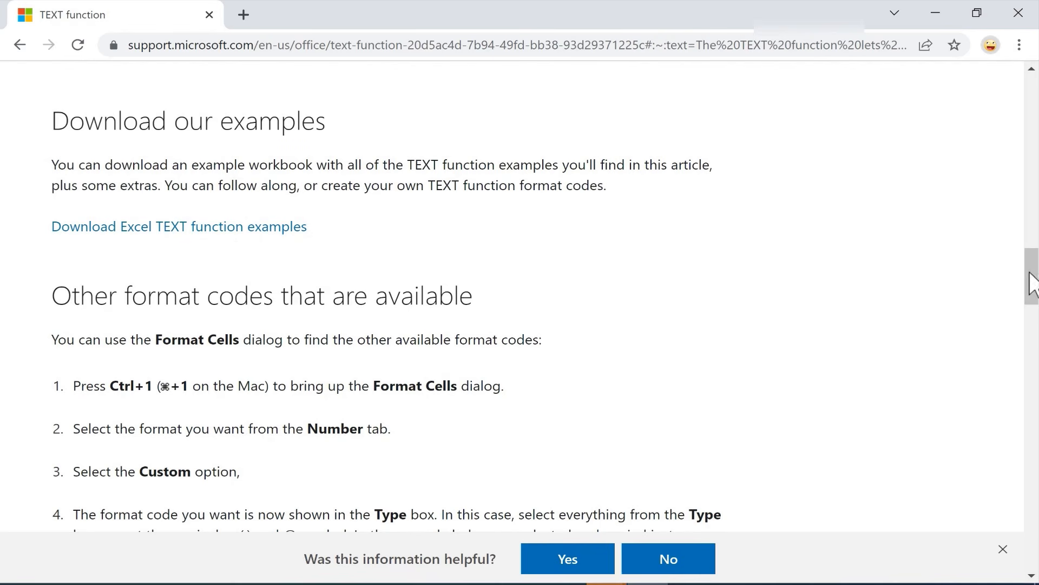
drag(1031, 282, 1032, 314)
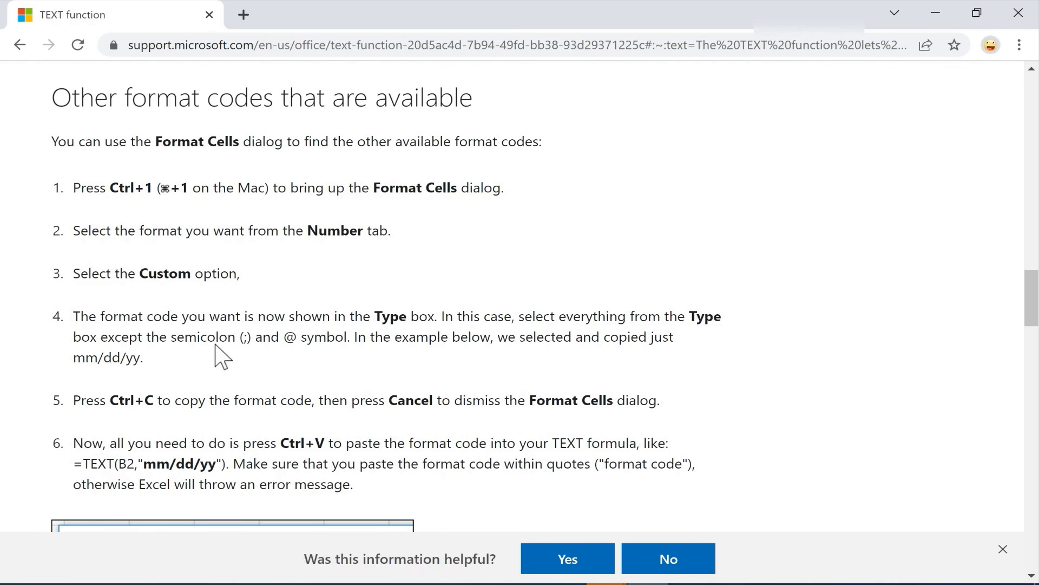
scroll(216, 356, down, 6)
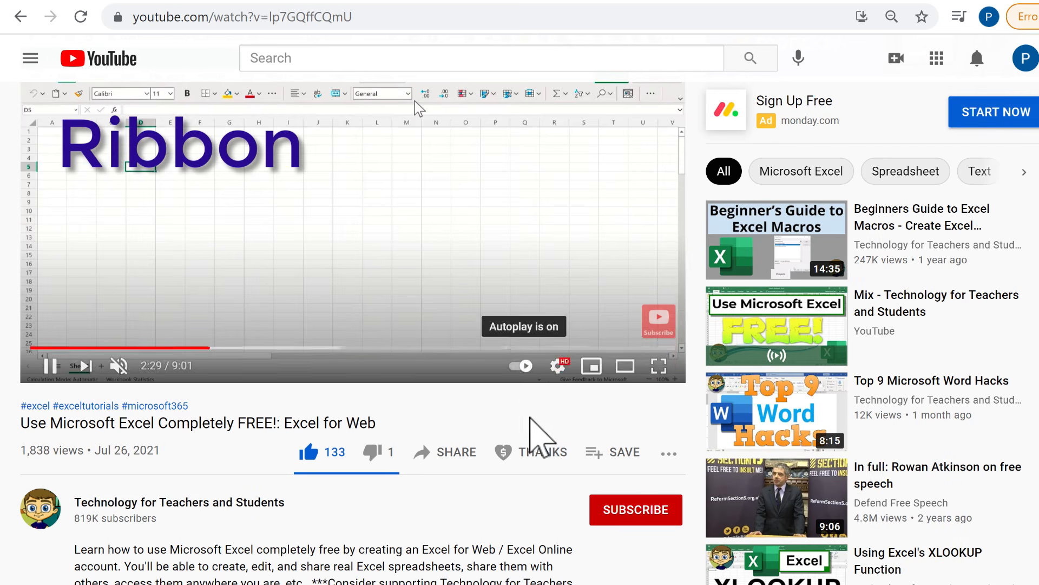
Open the Super Thanks options for the YouTube video "Use Microsoft Excel Completely FREE!: Excel for Web"
click(553, 454)
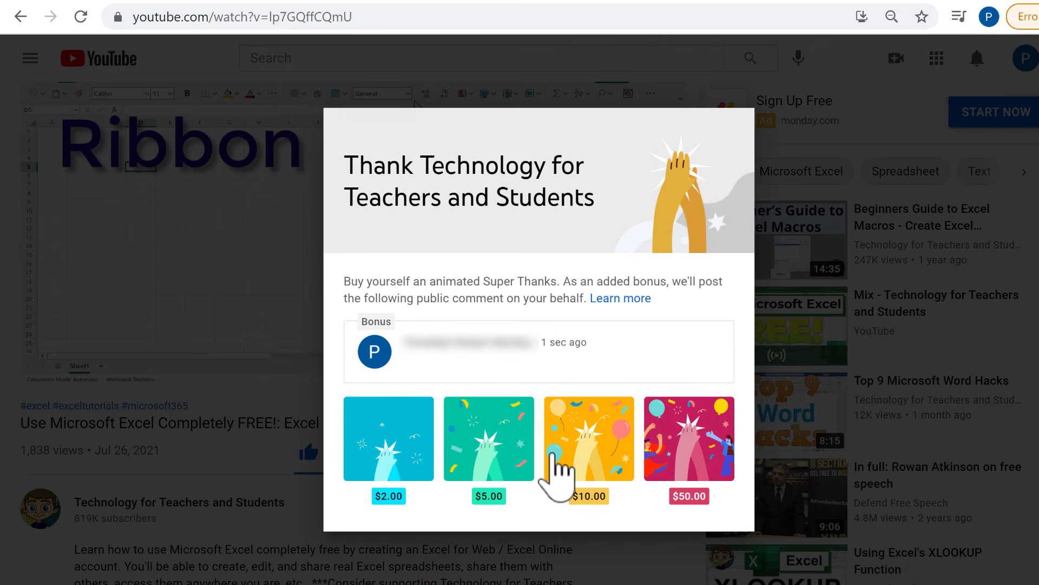